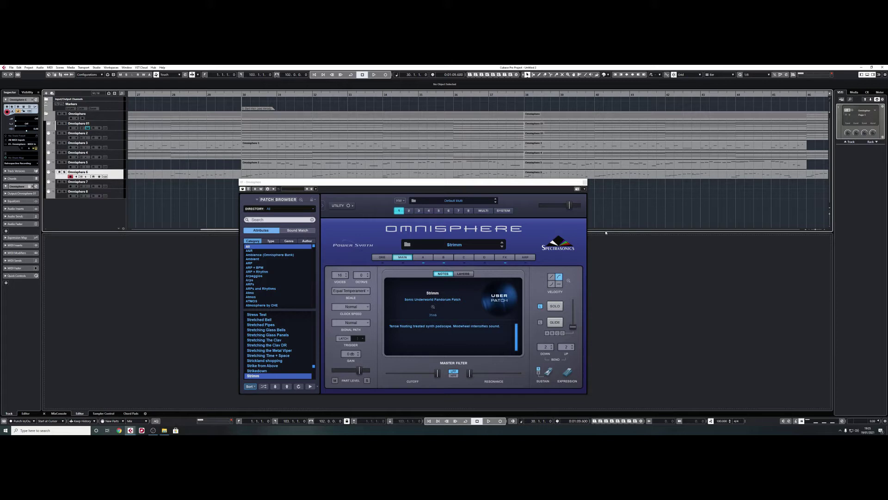
# - Audition the Omnisphere parts, then open Task Manager's performance view
pyautogui.press('space')
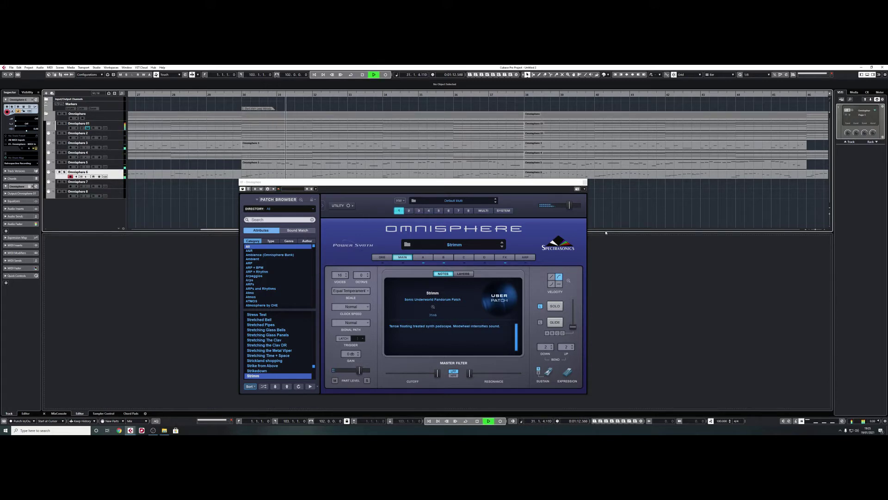
pyautogui.press('space')
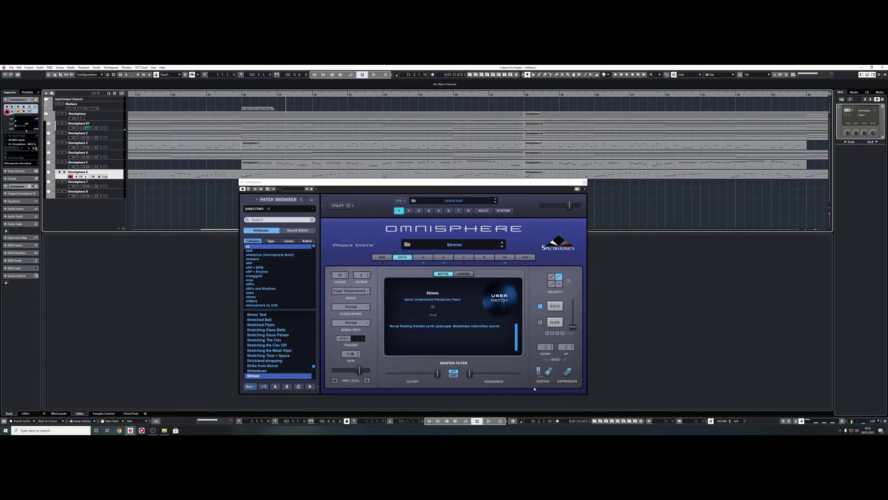
pyautogui.rightClick(299, 433)
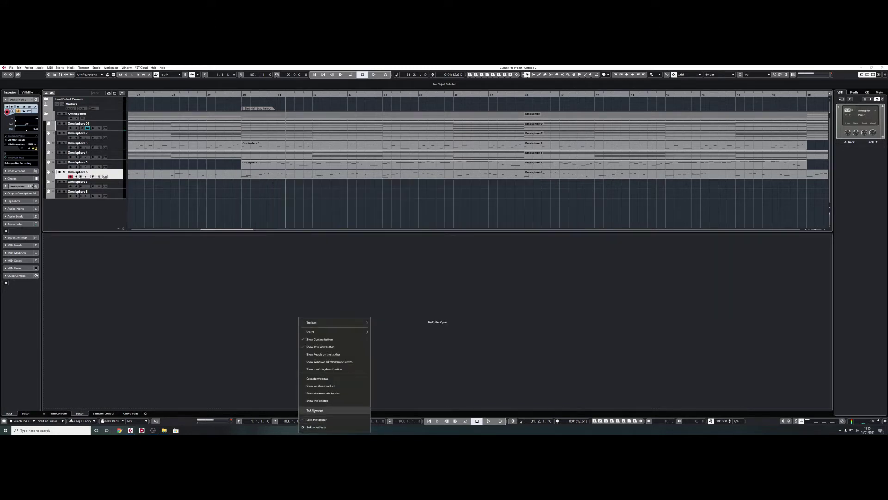
pyautogui.click(315, 410)
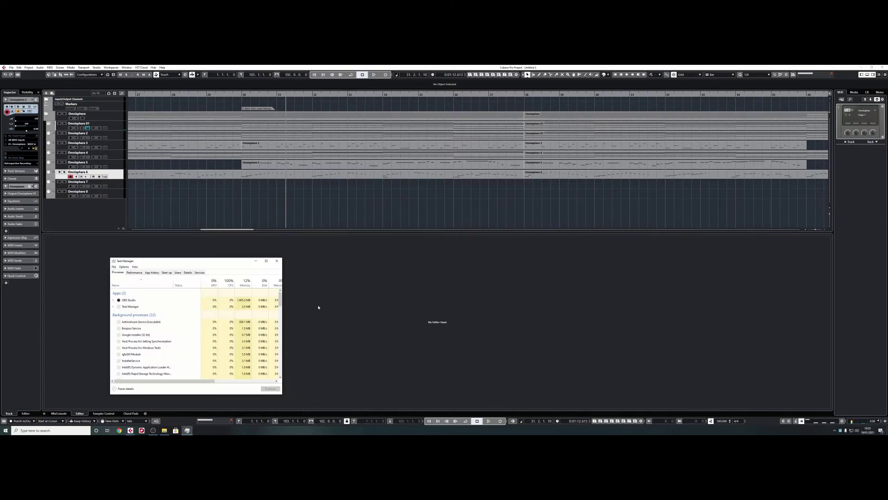
pyautogui.click(139, 273)
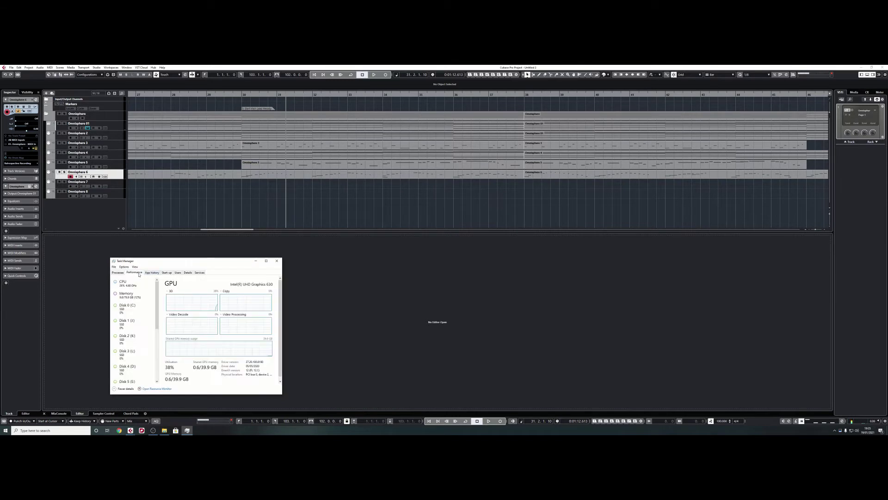
# - Watch the CPU usage graphs during playback, then close Task Manager
pyautogui.moveTo(171, 263); pyautogui.dragTo(339, 167)
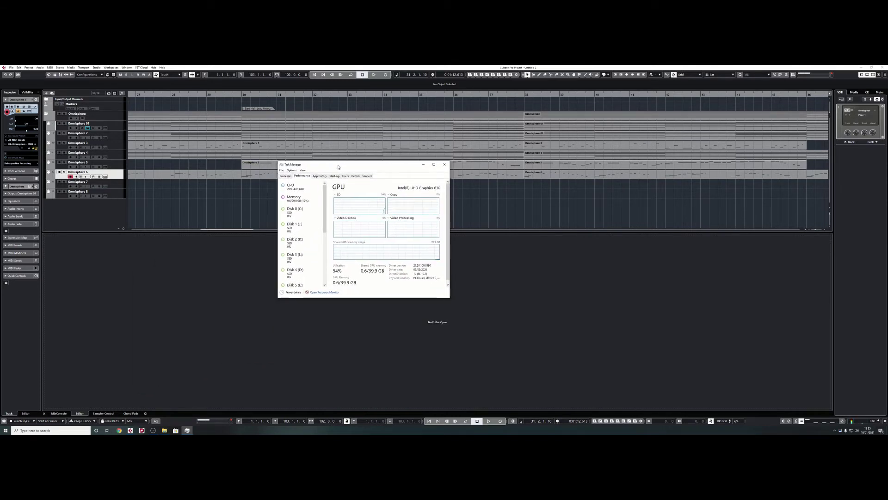
pyautogui.click(291, 186)
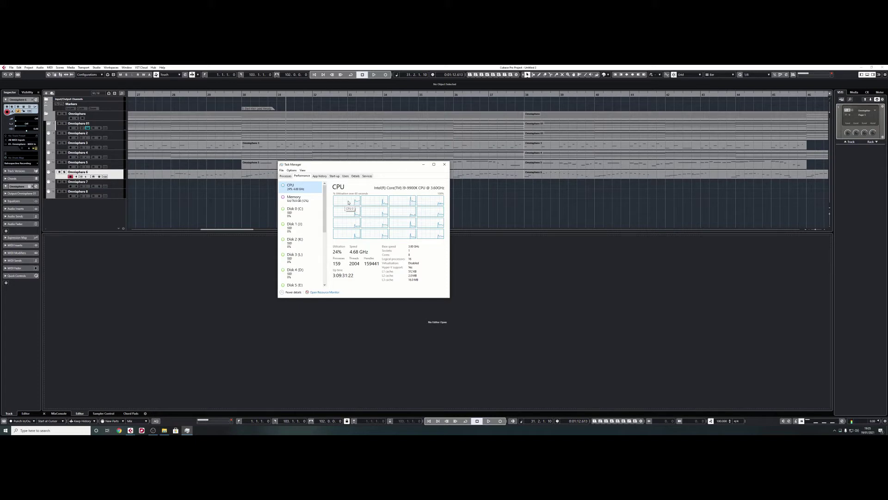
pyautogui.press('space')
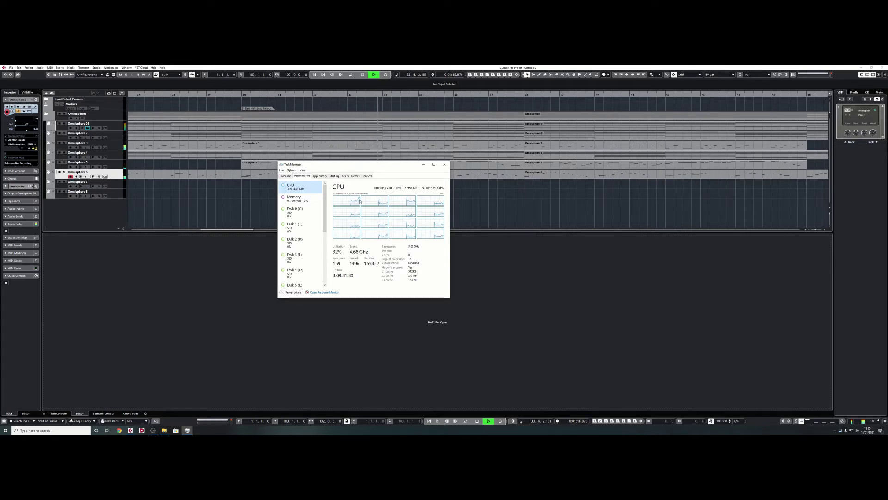
pyautogui.press('space')
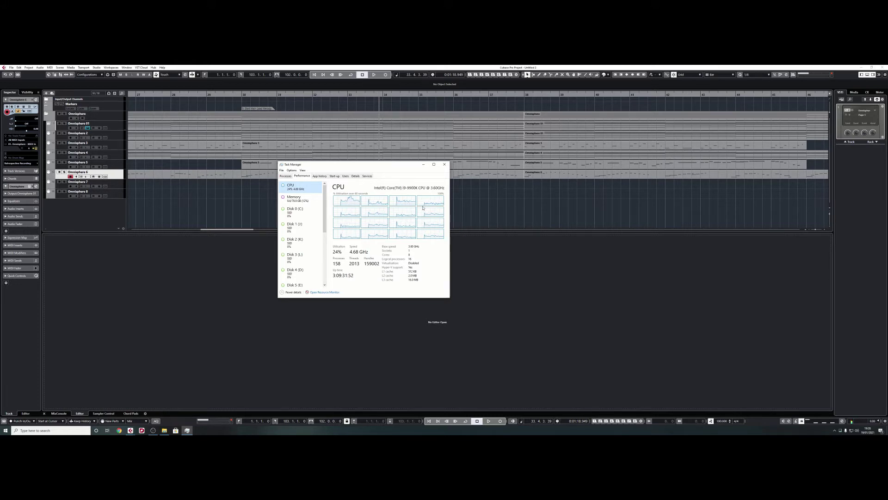
pyautogui.click(447, 165)
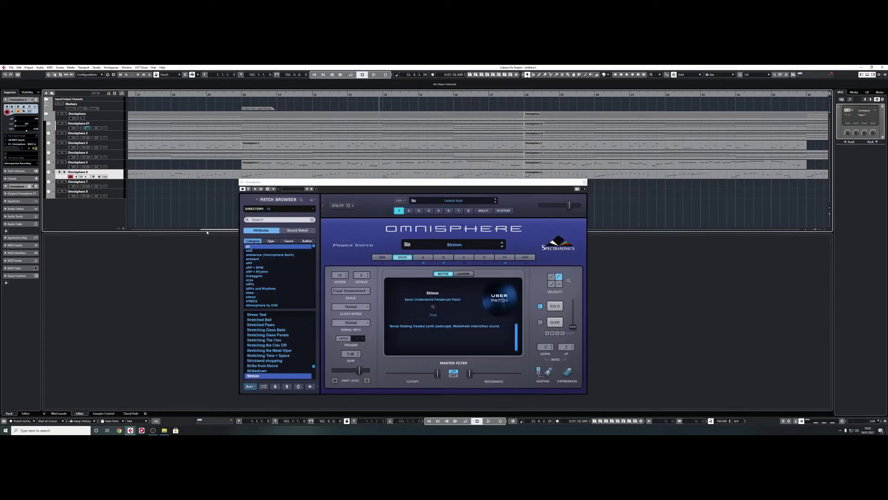
# - Review the eight-part mixer, return to part 1's Strimm patch at bar 31, and open its Voices list
pyautogui.click(480, 210)
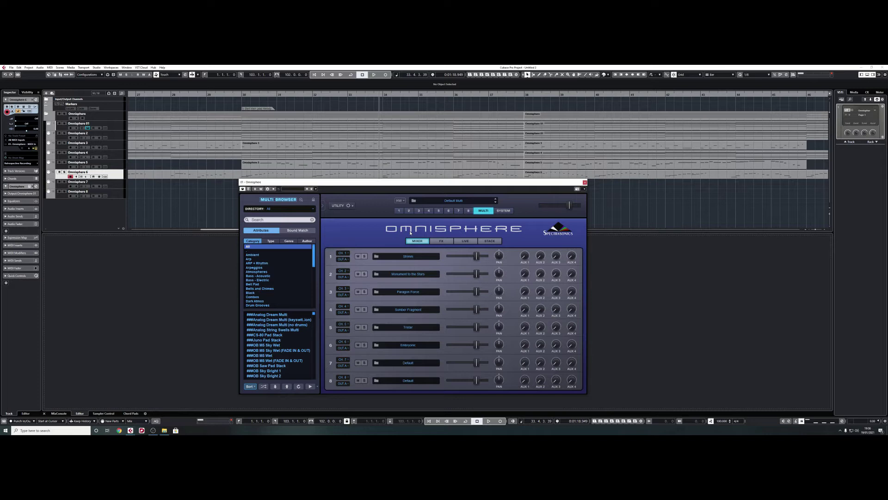
pyautogui.click(400, 211)
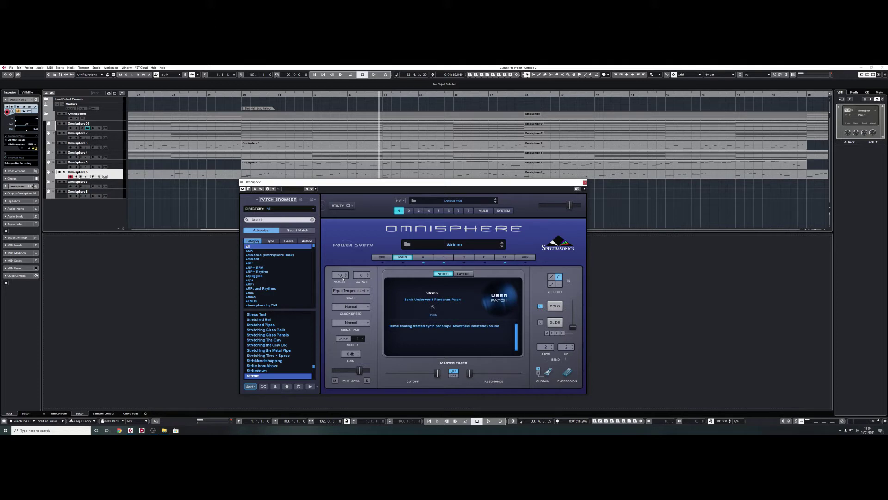
pyautogui.press('KP_Subtract')
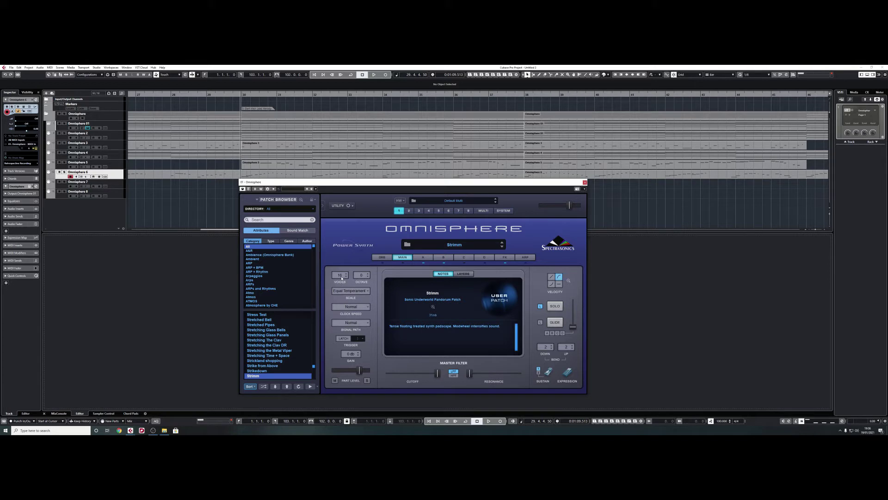
pyautogui.click(341, 276)
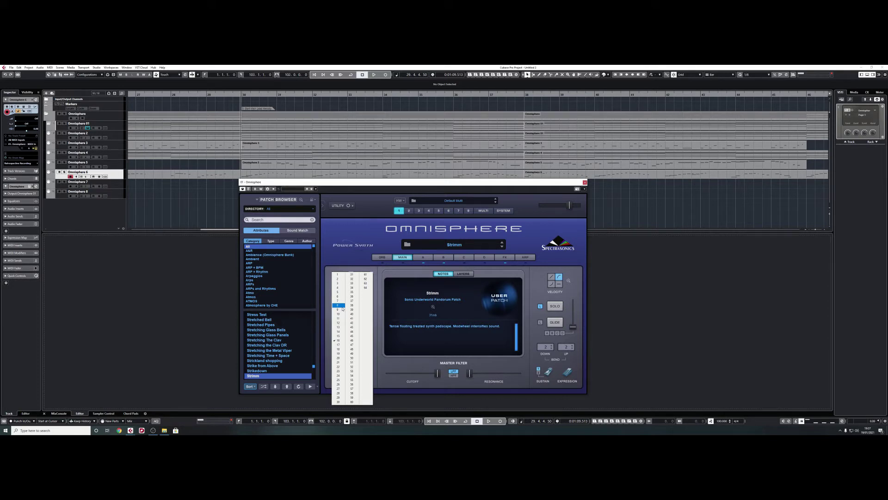
# - Limit Strimm, Monument to the Stars and Somber Fragment (parts 1, 2, 4) to 8 voices
pyautogui.click(343, 308)
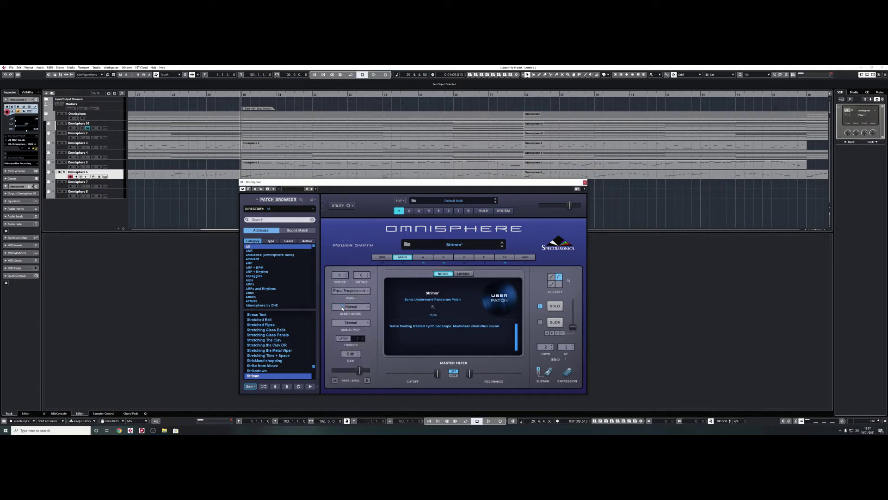
pyautogui.click(409, 211)
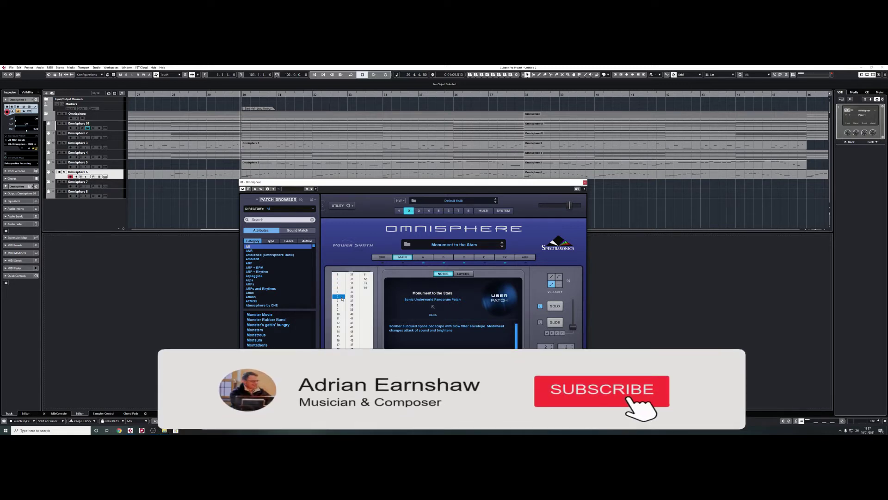
pyautogui.click(337, 305)
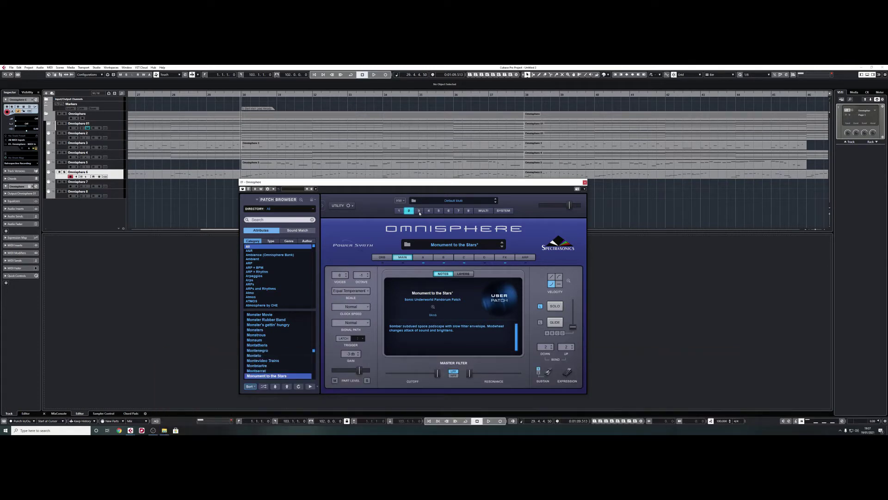
pyautogui.click(419, 211)
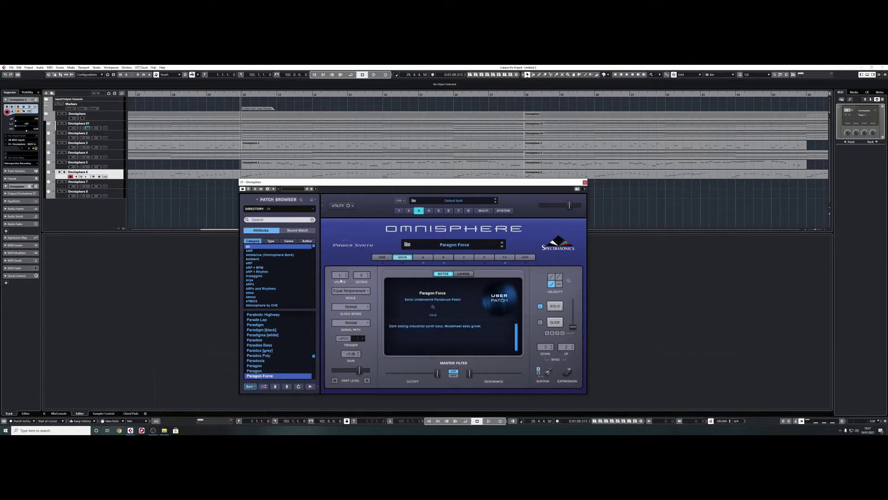
pyautogui.click(429, 211)
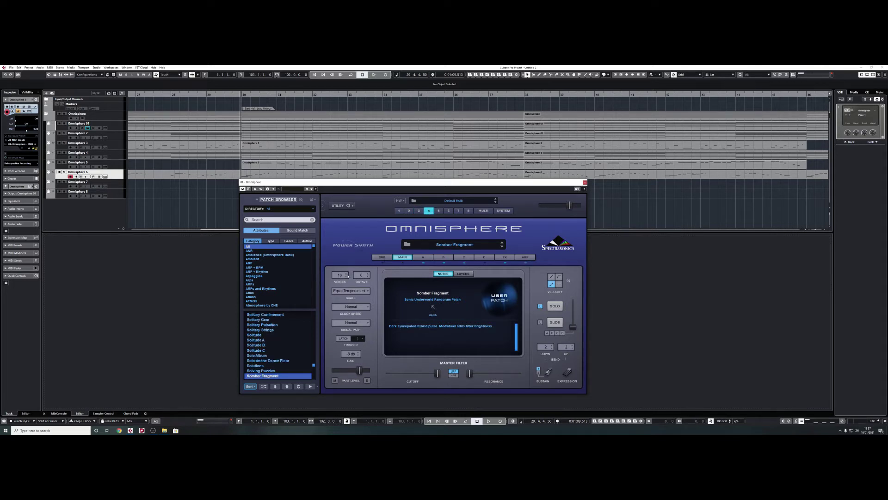
pyautogui.click(341, 276)
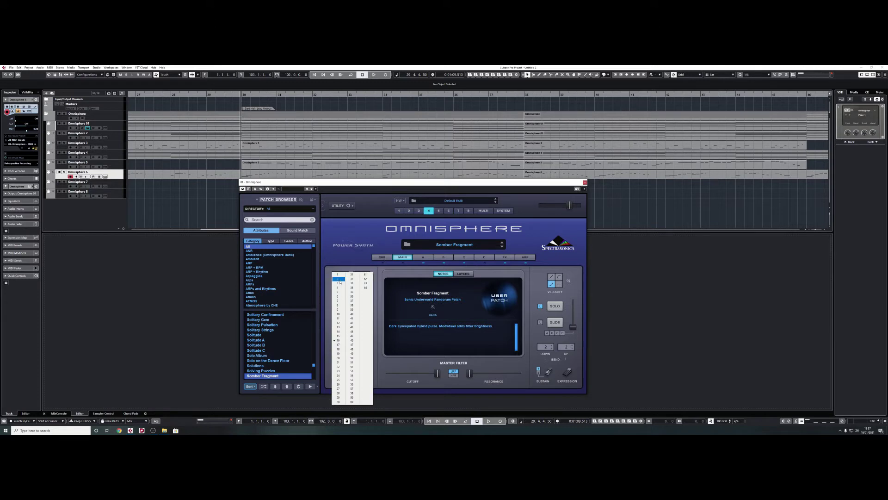
pyautogui.click(339, 305)
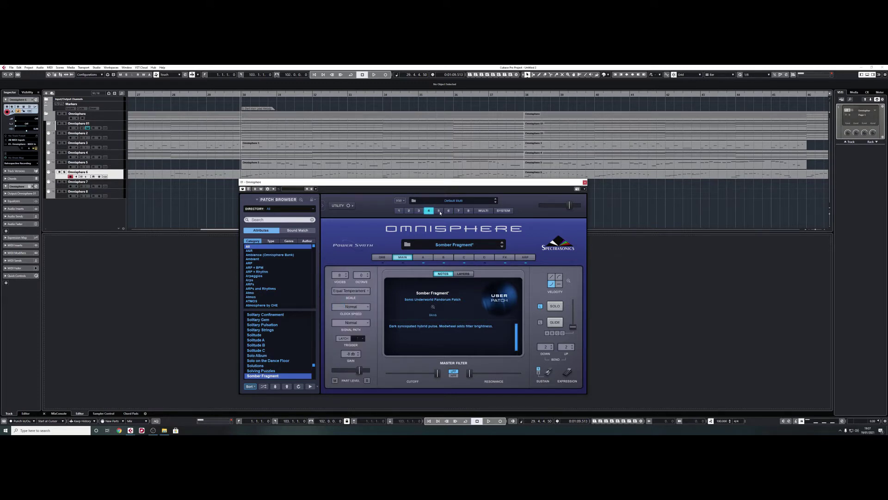
# - Limit Tristar on part 5 to 2 voices and Embryonic on part 6 to 4, then play
pyautogui.click(439, 211)
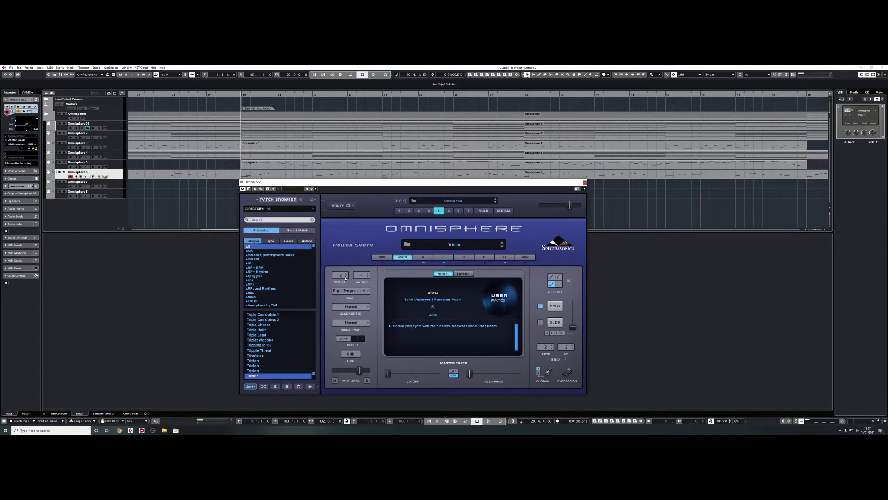
pyautogui.click(345, 278)
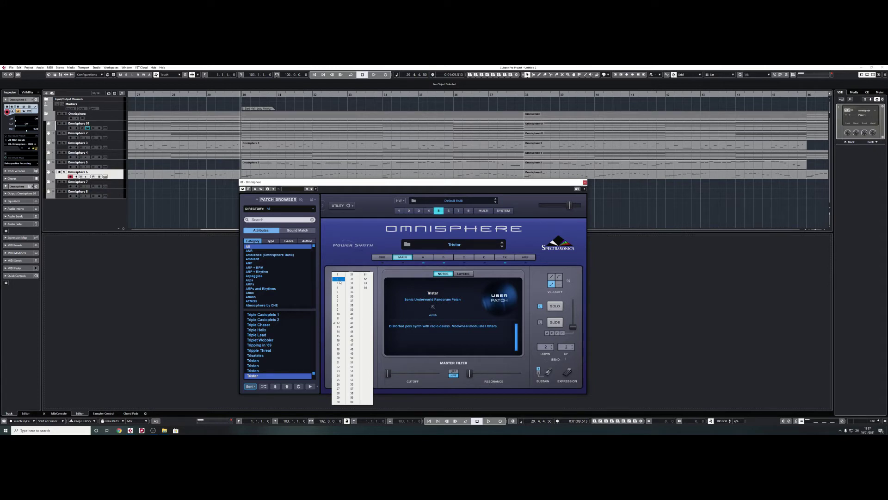
pyautogui.click(339, 279)
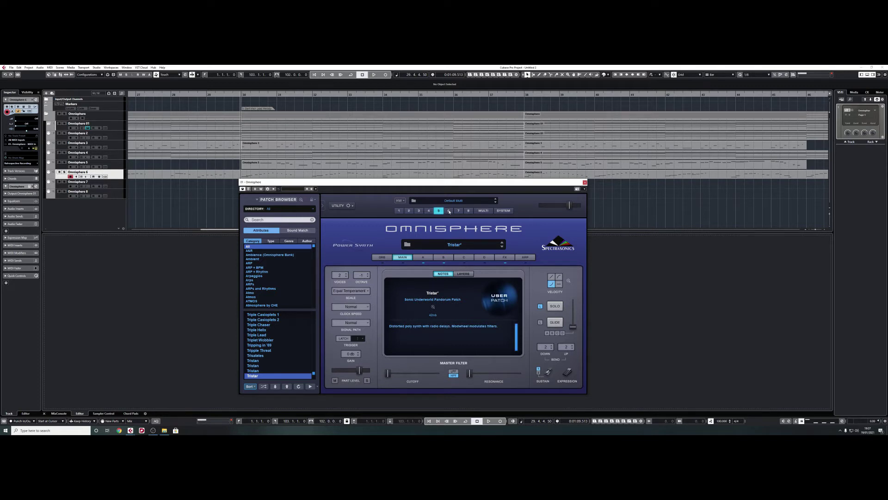
pyautogui.click(448, 211)
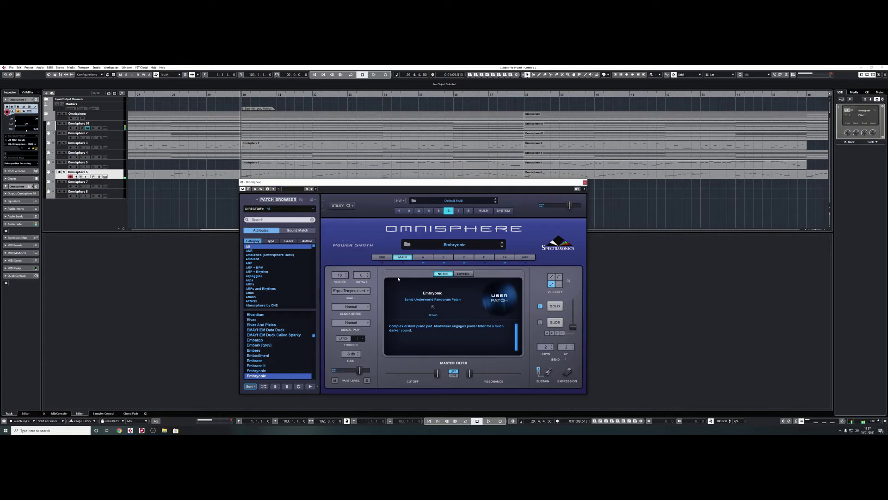
pyautogui.click(341, 276)
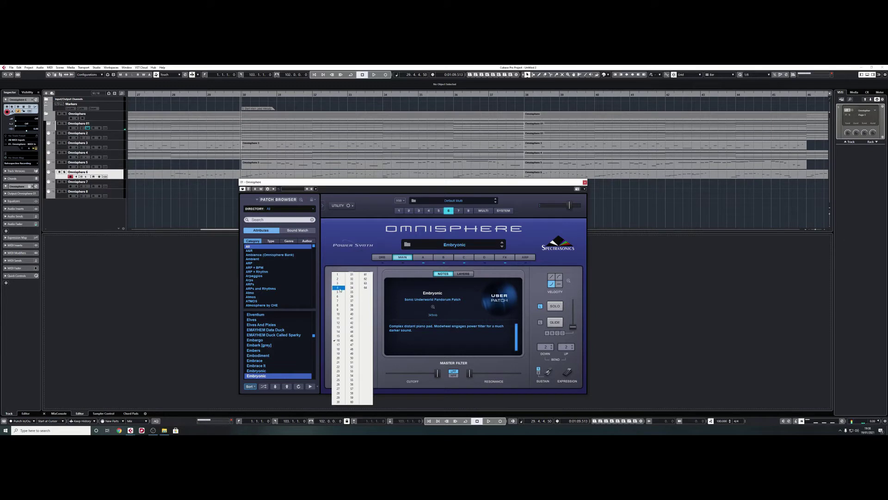
pyautogui.click(338, 288)
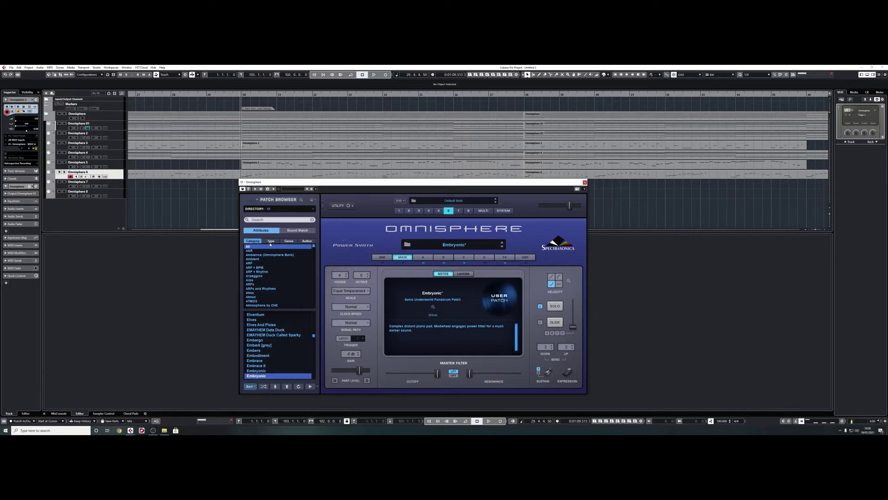
pyautogui.press('space')
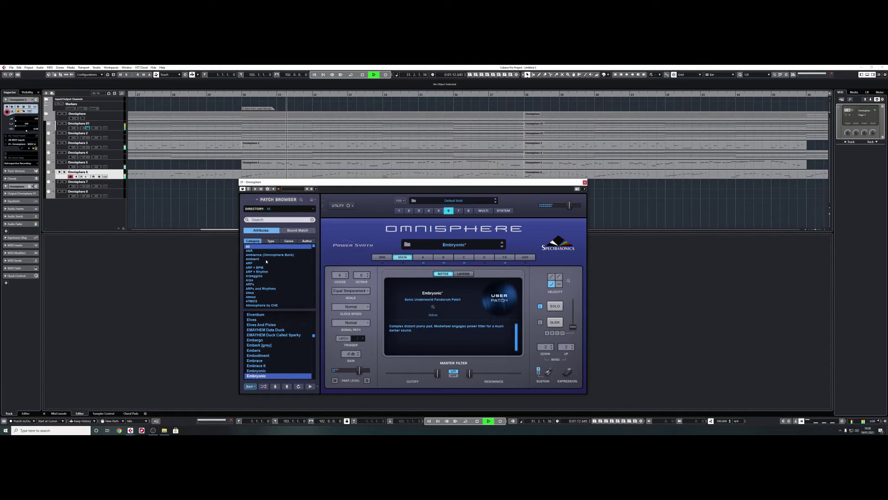
# - Reopen Task Manager's CPU graphs and play the project, reading about 25% utilization
pyautogui.press('space')
pyautogui.rightClick(328, 431)
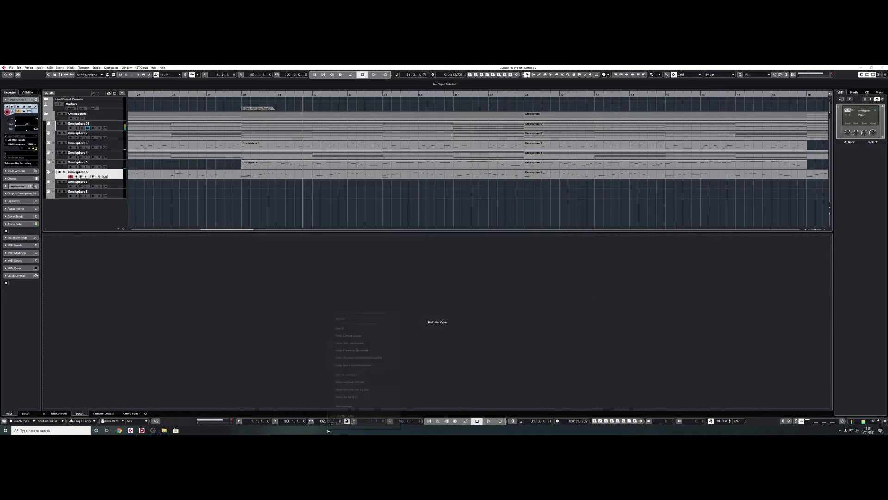
pyautogui.click(343, 406)
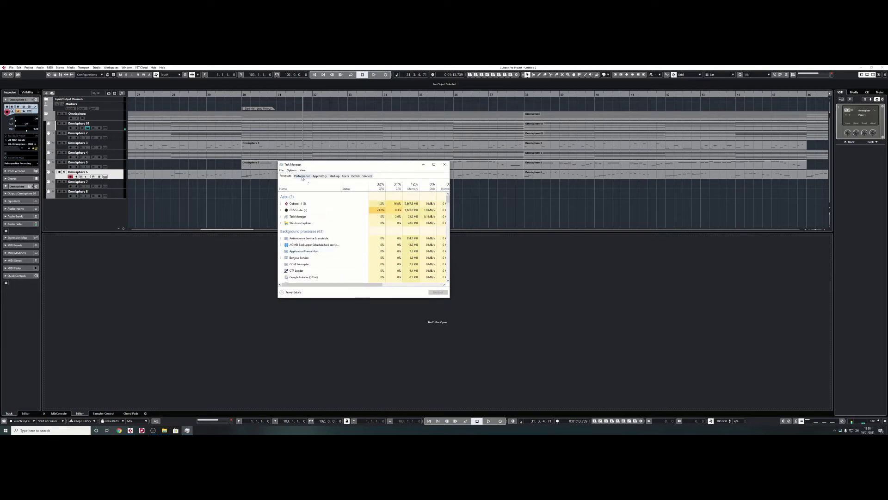
pyautogui.click(302, 177)
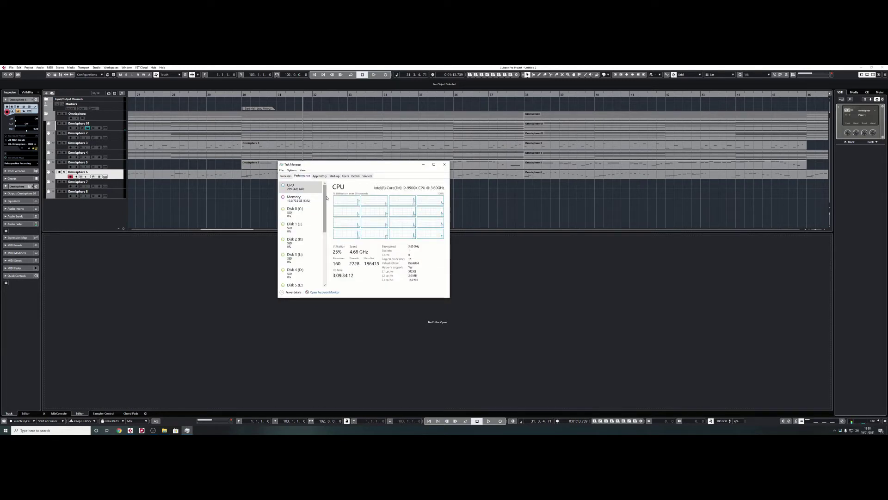
pyautogui.press('space')
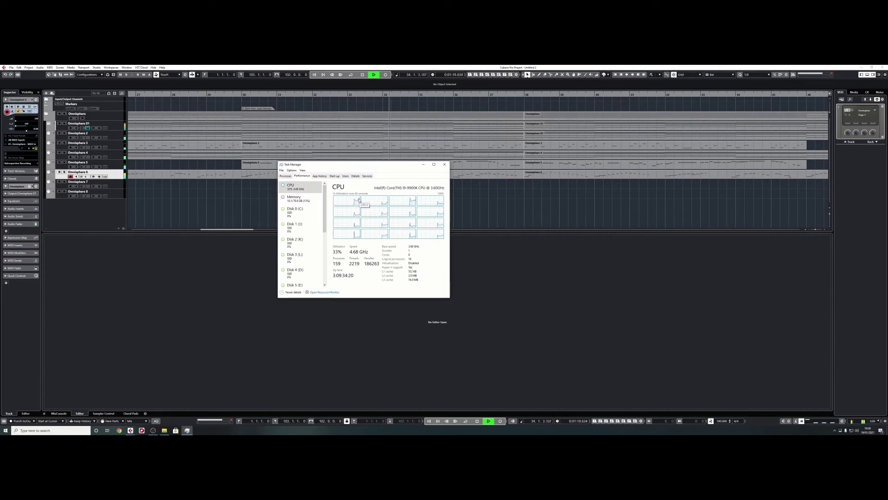
pyautogui.press('space')
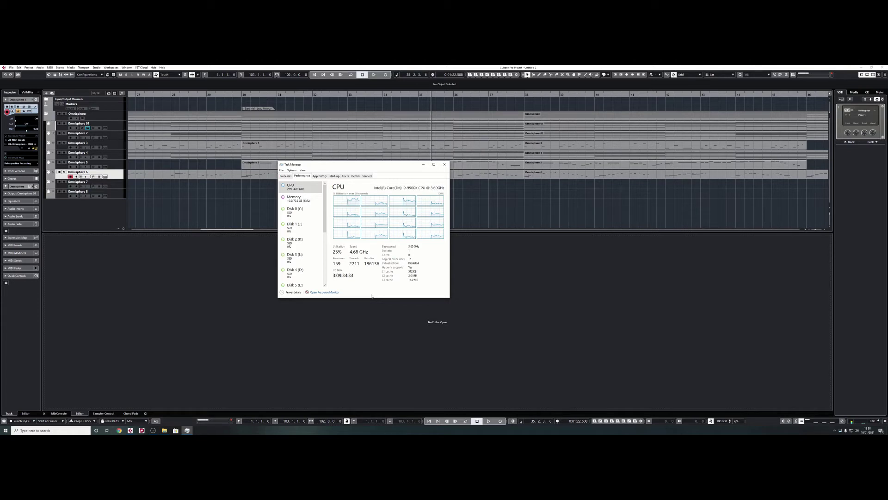
# - Raise the MADIface buffer size from 128 to 1024 Samples
pyautogui.click(841, 430)
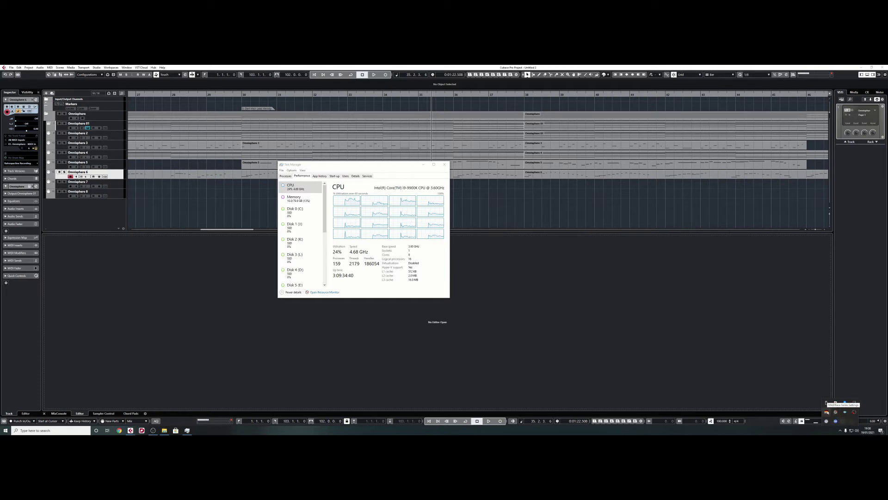
pyautogui.click(827, 412)
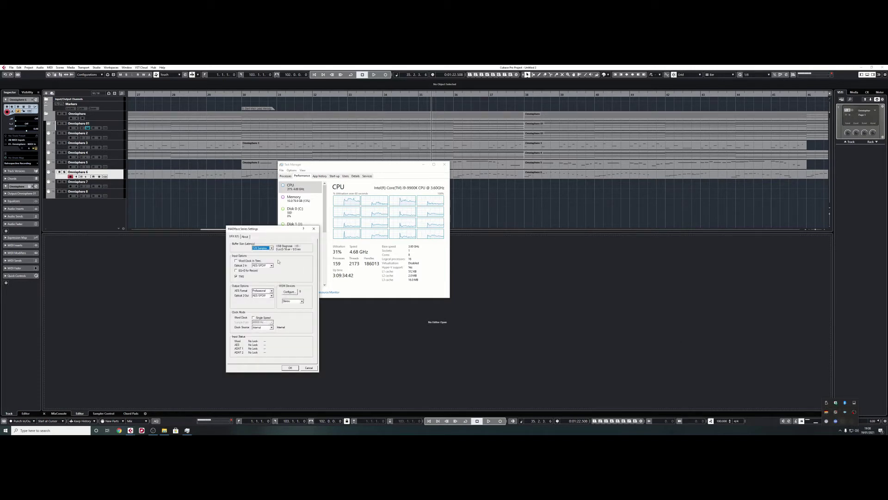
pyautogui.click(269, 248)
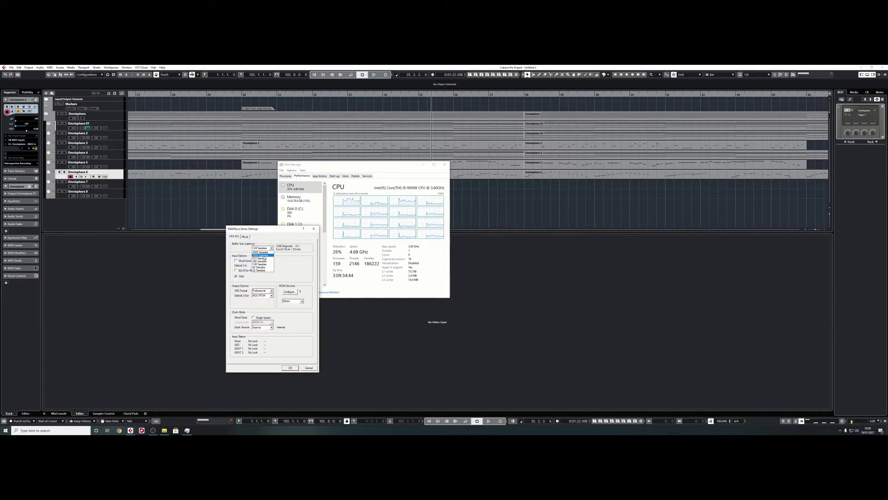
pyautogui.click(263, 255)
pyautogui.click(291, 368)
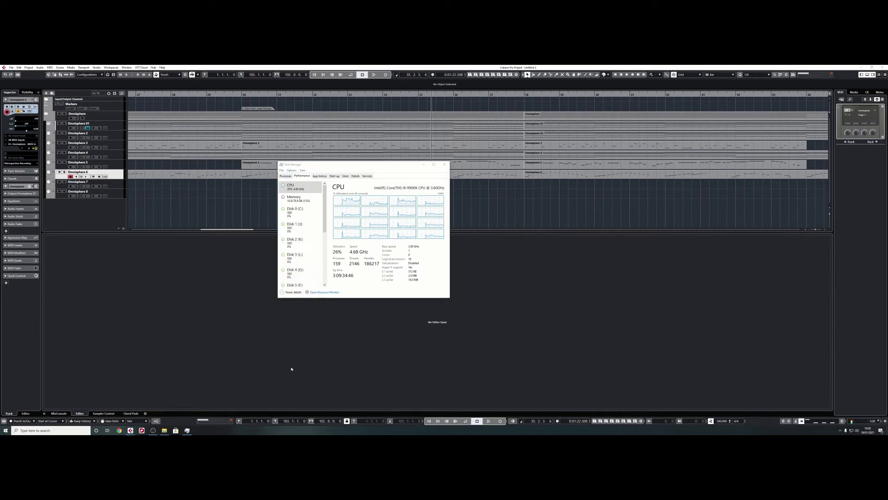
# - Replay from bar 30 while watching the CPU graphs, around 40% load
pyautogui.click(241, 99)
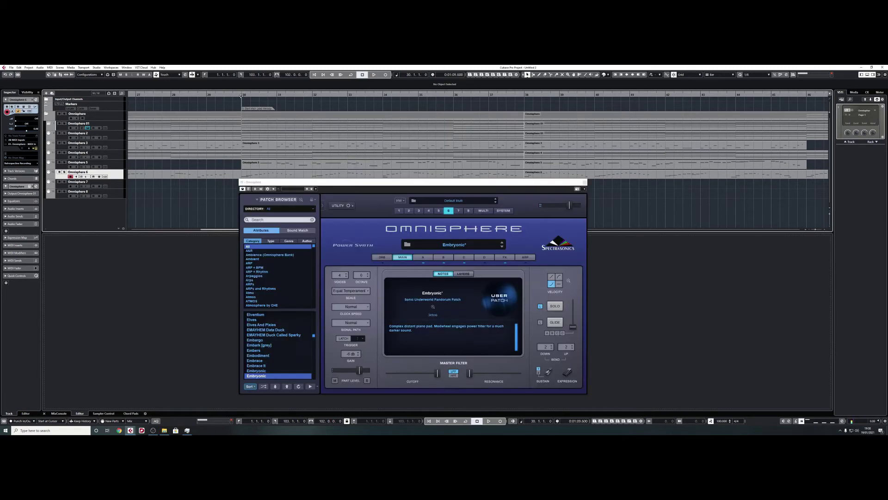
pyautogui.press('space')
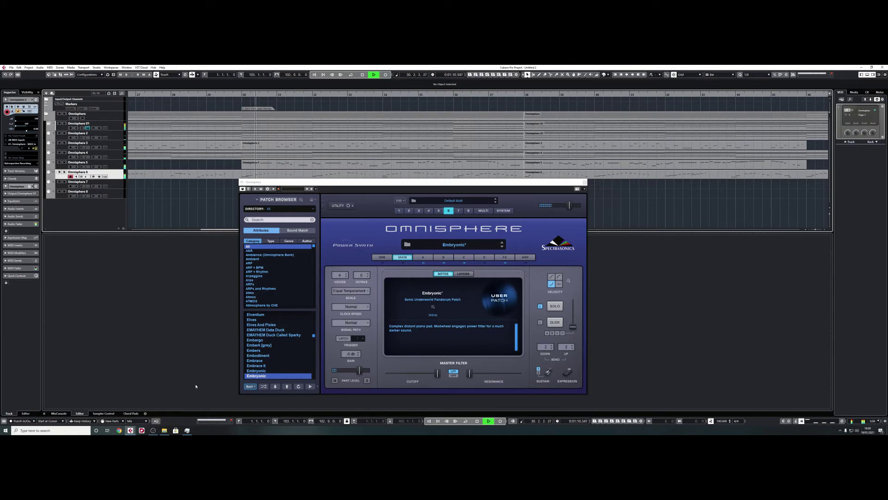
pyautogui.click(186, 430)
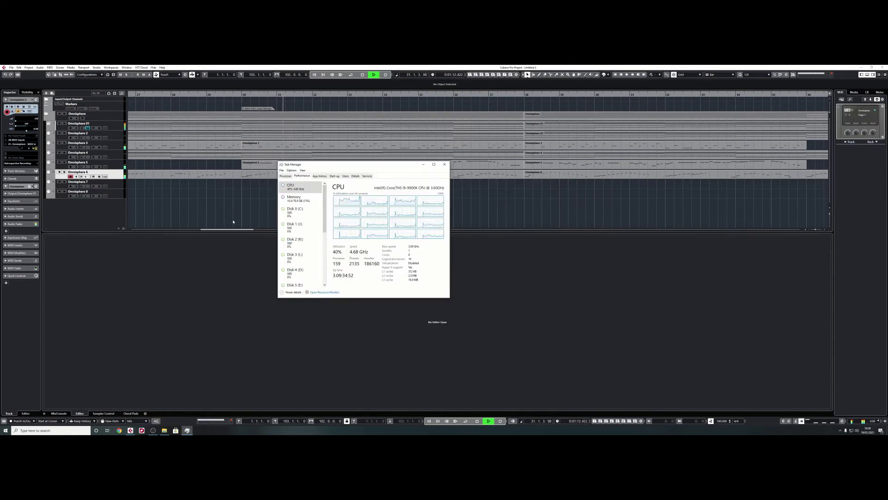
pyautogui.press('space')
# - Leave the Omnisphere 6 track record-disarmed and play the arrangement to about bar 35
pyautogui.click(209, 281)
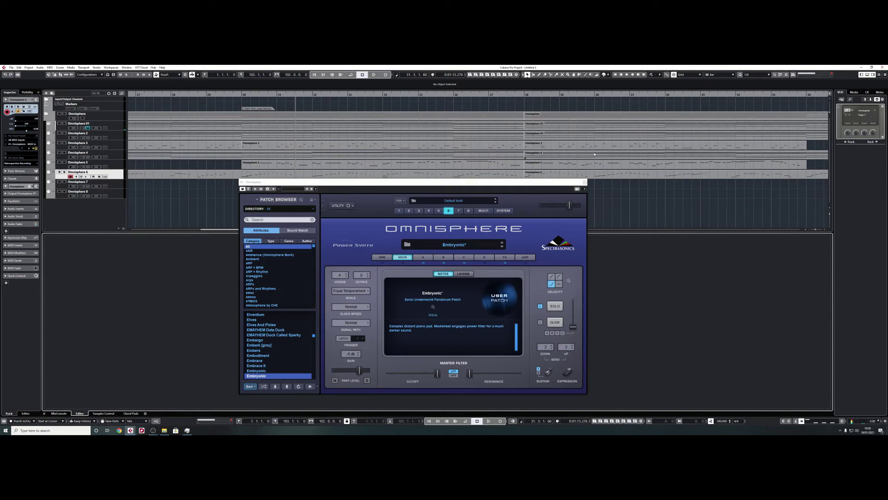
pyautogui.click(70, 177)
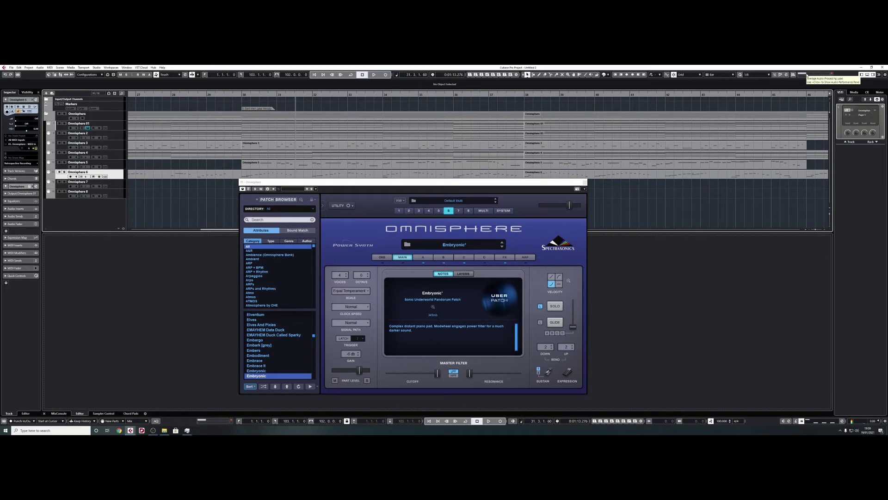
pyautogui.click(70, 177)
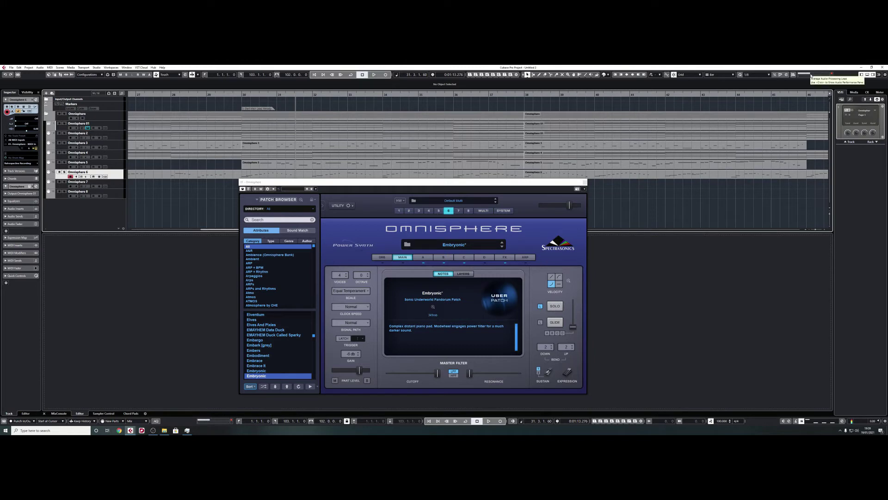
pyautogui.click(70, 176)
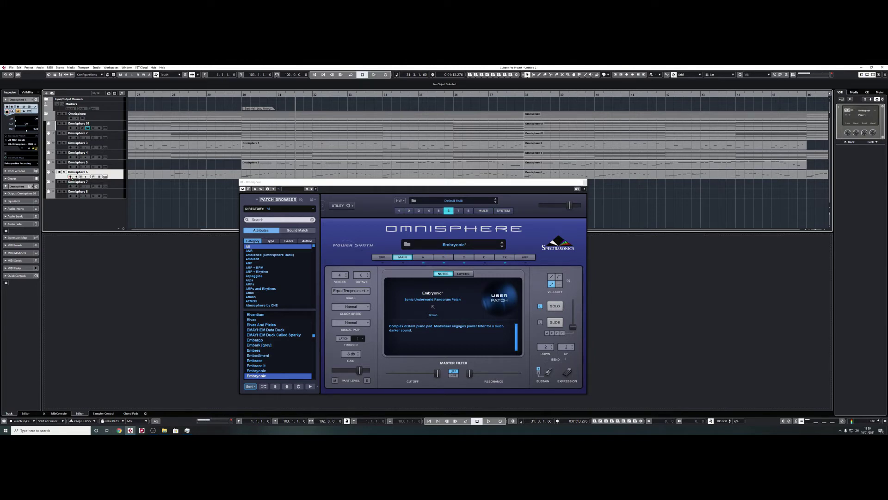
pyautogui.press('space')
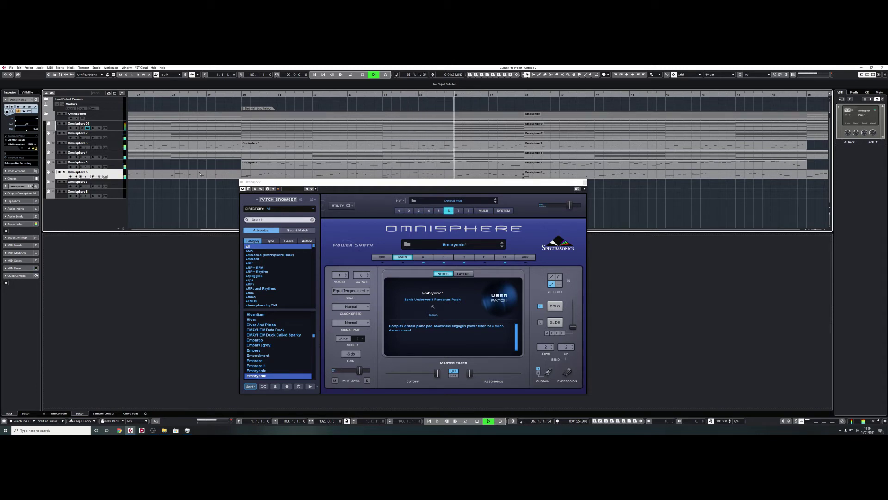
pyautogui.press('space')
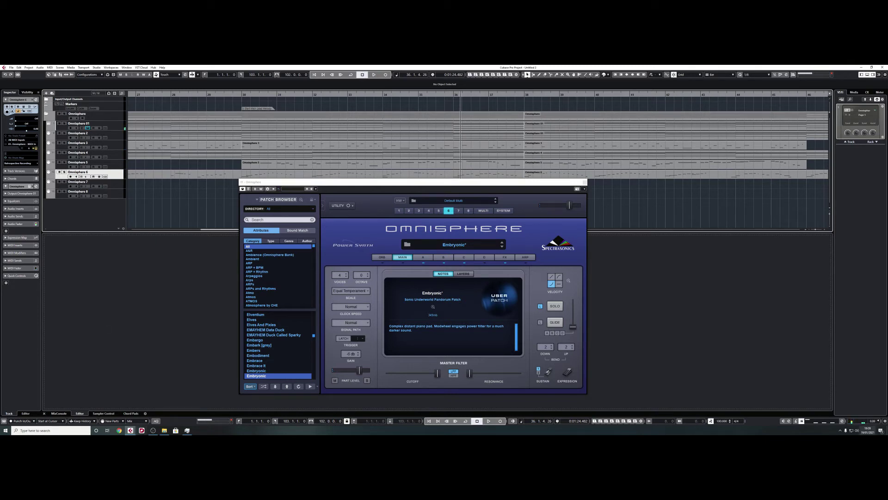
# - Set the MADIface buffer size back to 128 Samples in its settings
pyautogui.click(840, 430)
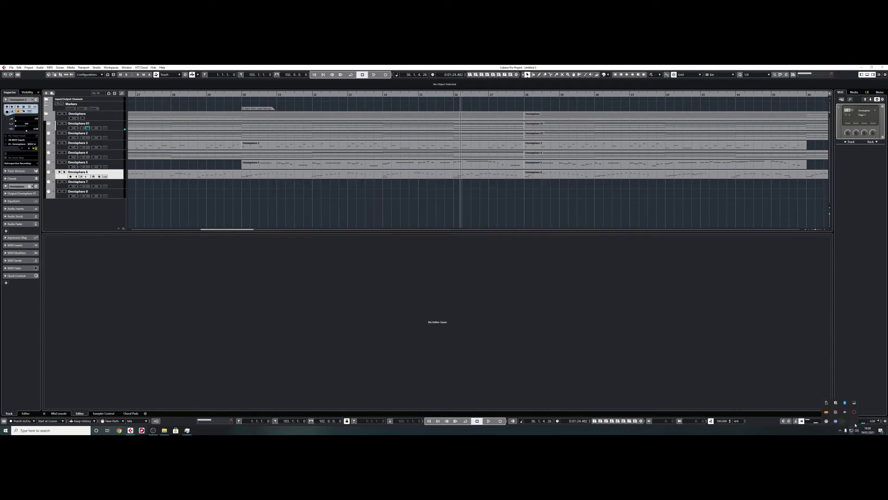
pyautogui.click(828, 412)
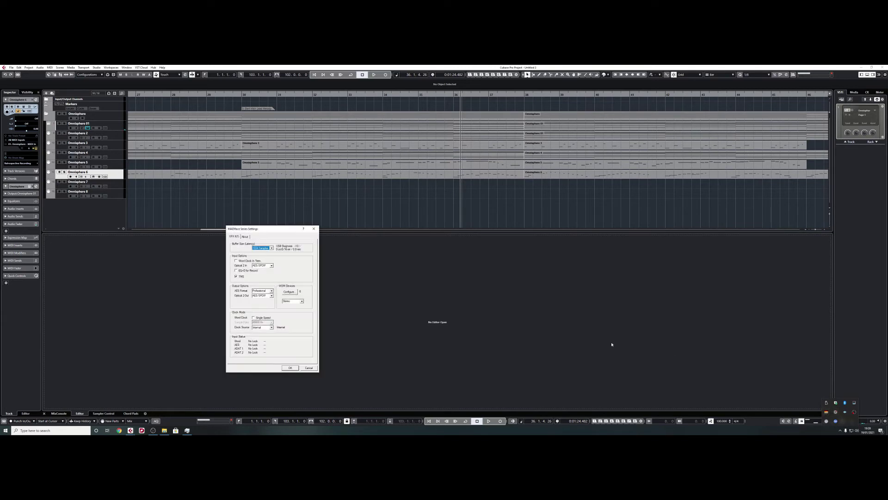
pyautogui.click(262, 248)
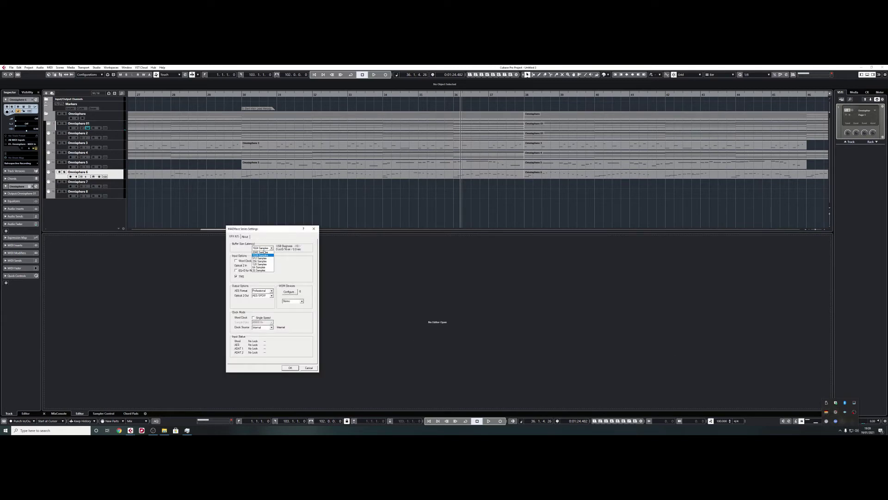
pyautogui.click(262, 265)
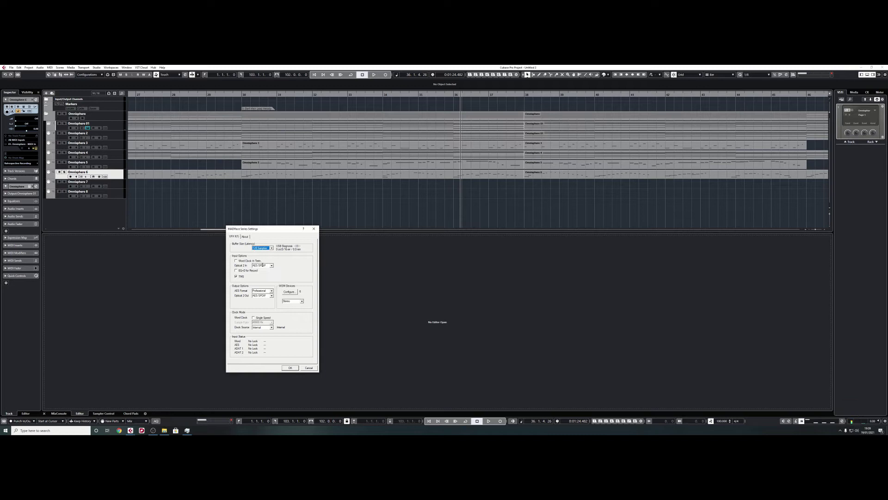
pyautogui.click(291, 367)
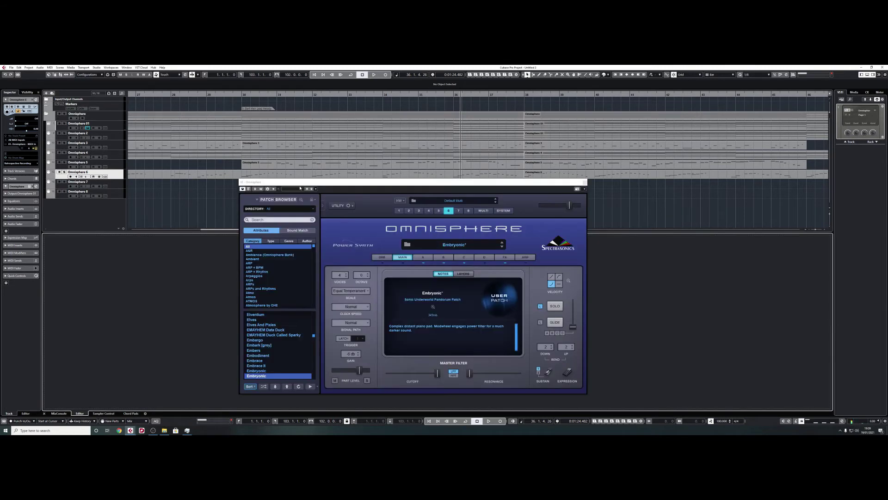
# - Play from bar 30 to about bar 32, then bring the Embryonic Omnisphere window into focus
pyautogui.click(242, 95)
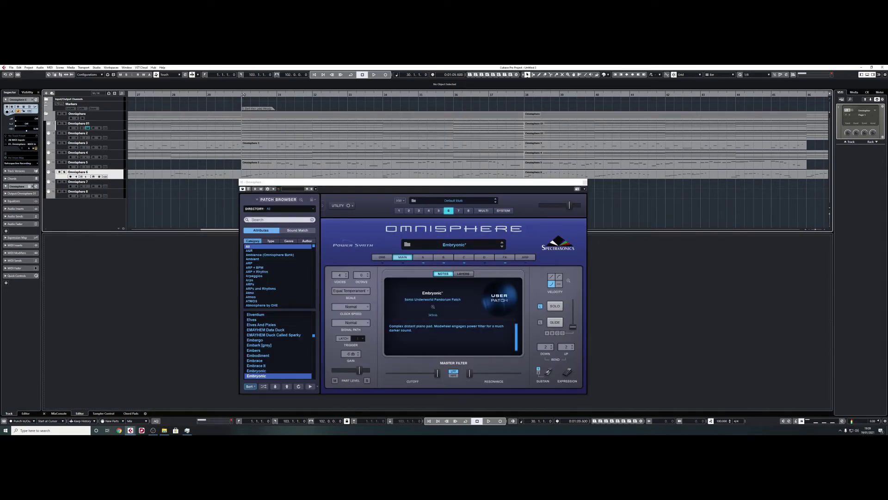
pyautogui.press('space')
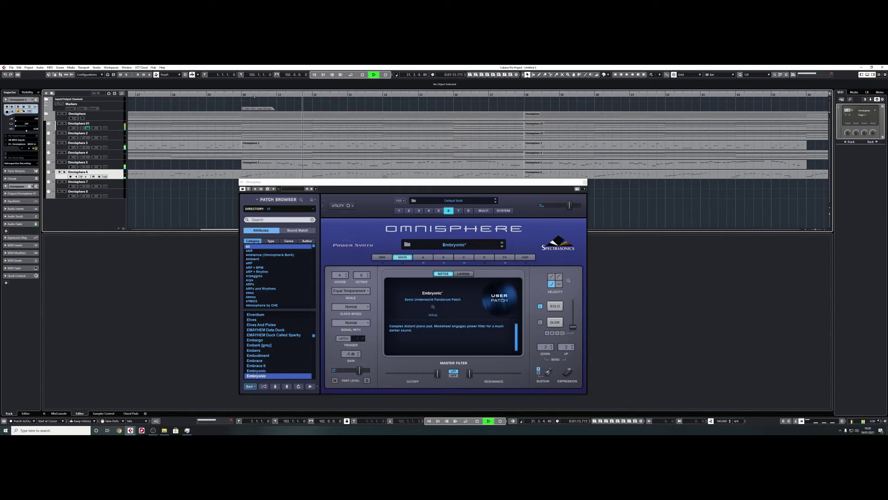
pyautogui.press('space')
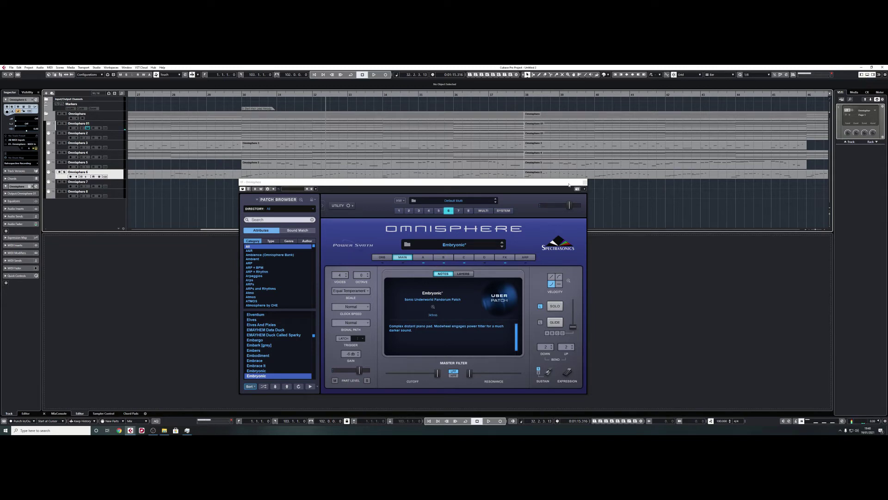
pyautogui.click(568, 184)
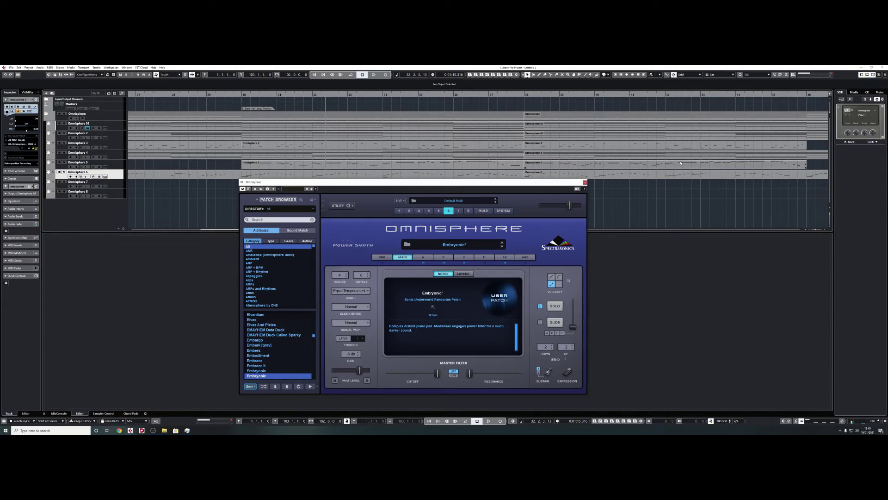
# - Add a new instrument track with Omnisphere as its instrument
pyautogui.click(842, 99)
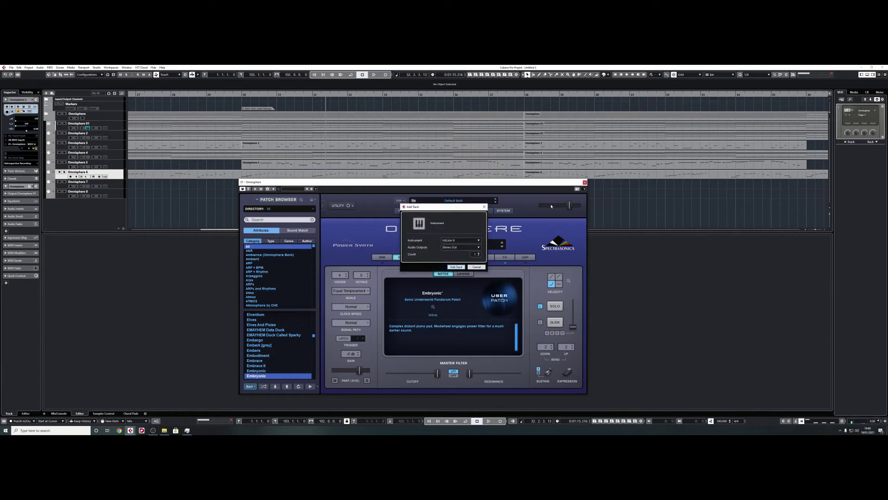
pyautogui.click(472, 241)
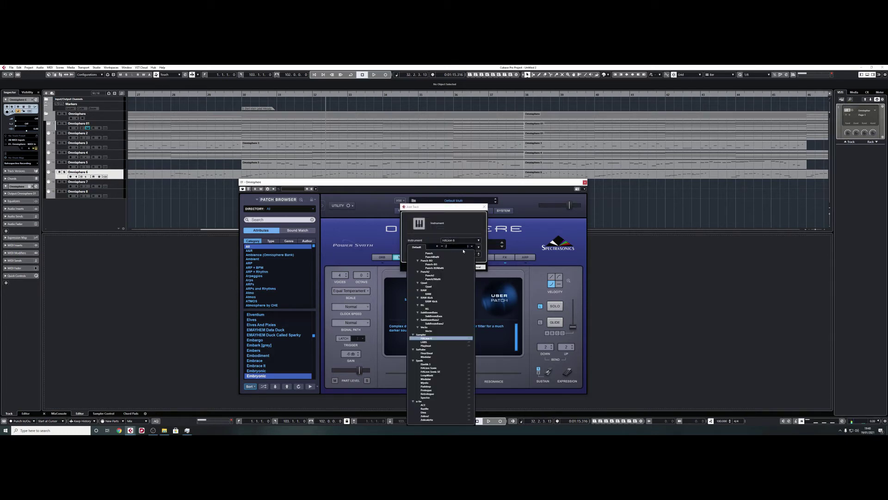
pyautogui.write('omnisphere')
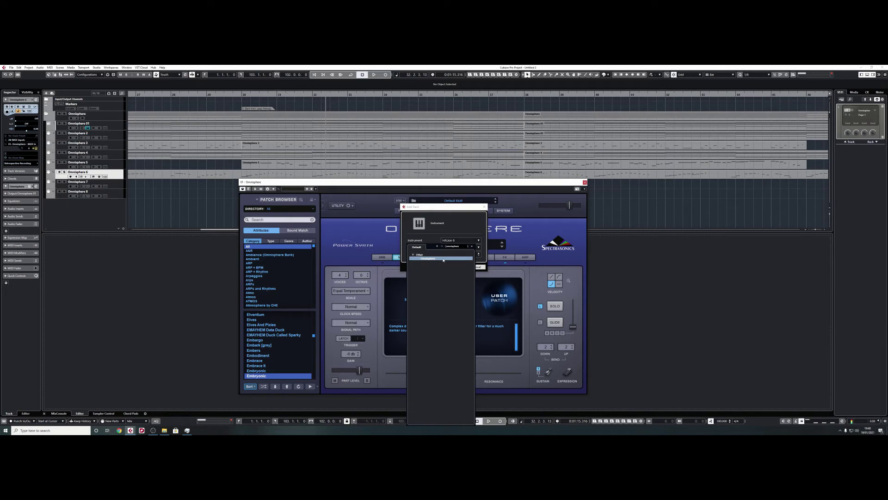
pyautogui.click(443, 258)
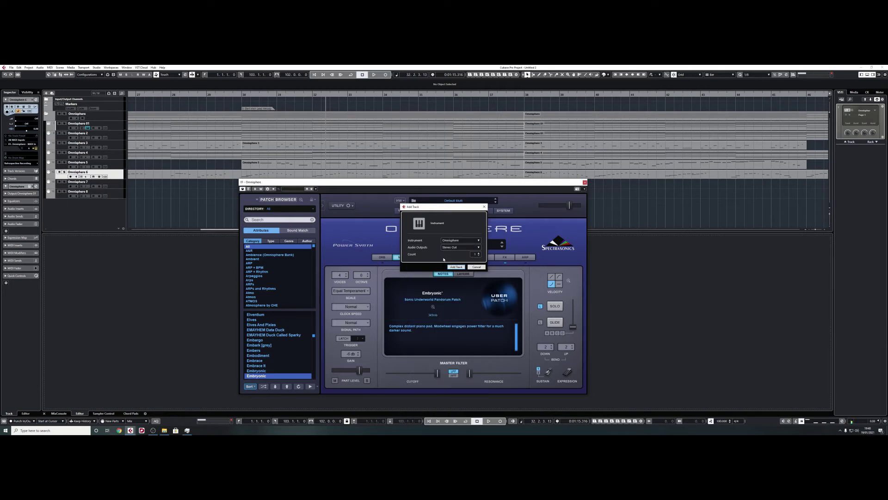
pyautogui.click(461, 266)
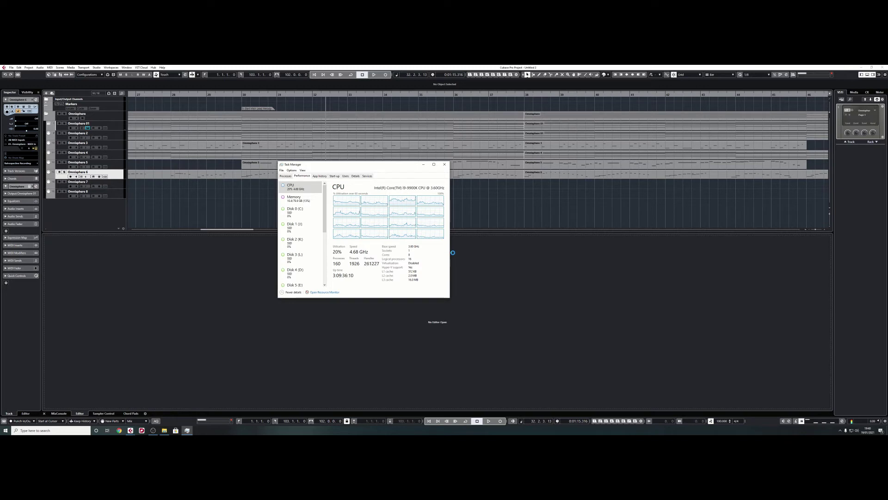
# - Minimize Task Manager and place the two Omnisphere windows side by side
pyautogui.click(426, 166)
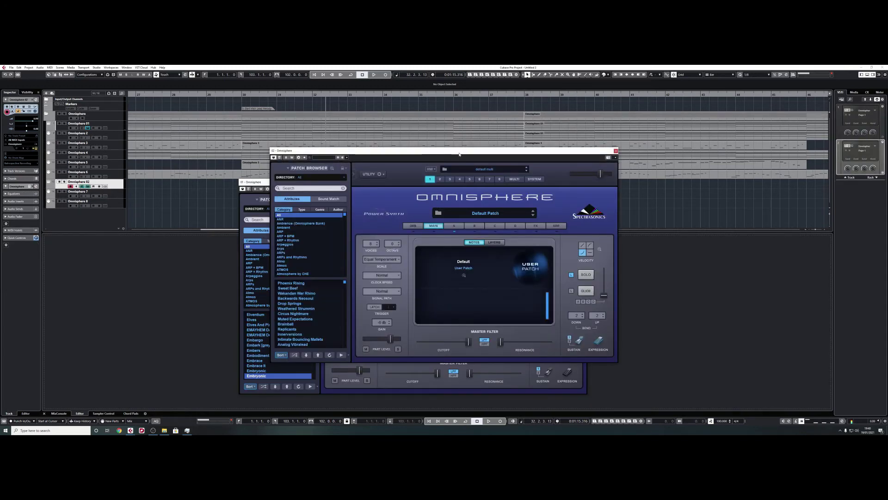
pyautogui.moveTo(467, 150); pyautogui.dragTo(542, 150)
pyautogui.moveTo(427, 185); pyautogui.dragTo(328, 168)
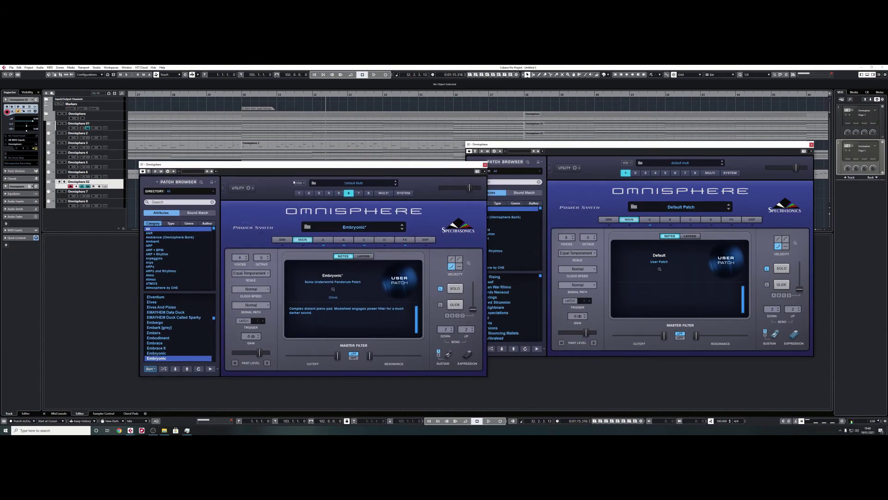
# - Load Monument to the Stars into the second Omnisphere instance via the Patch Browser search
pyautogui.click(309, 193)
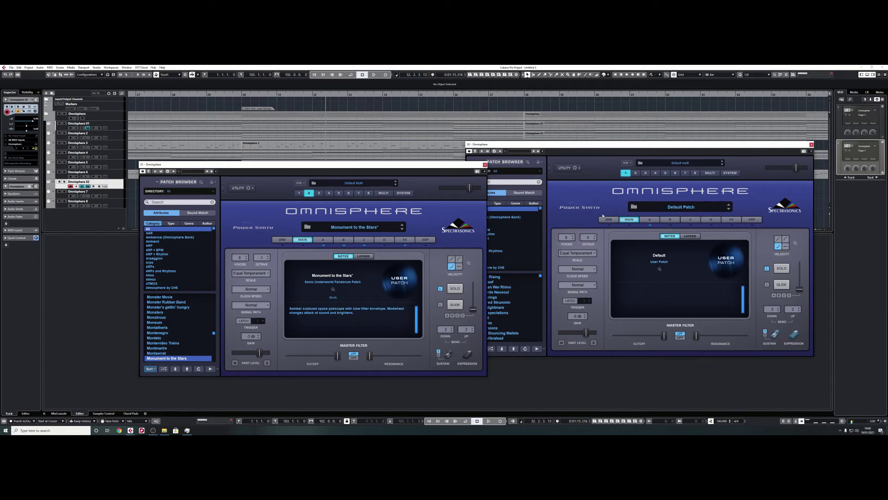
pyautogui.click(516, 184)
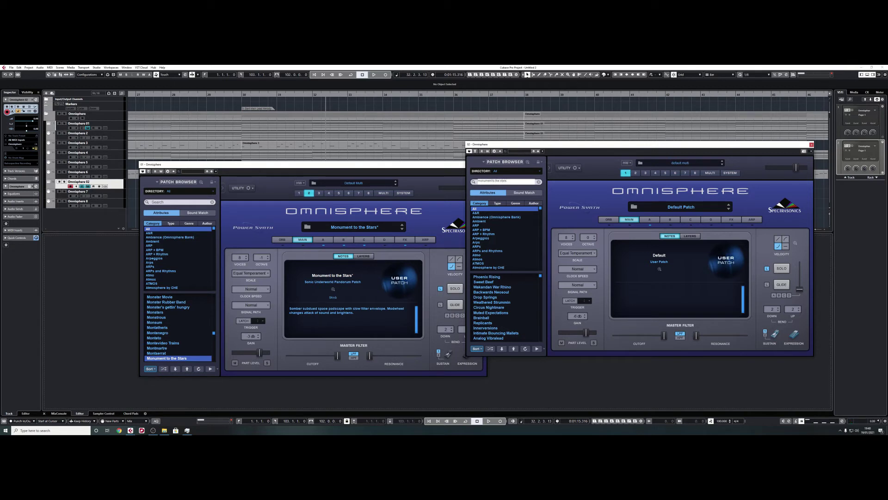
pyautogui.press('Return')
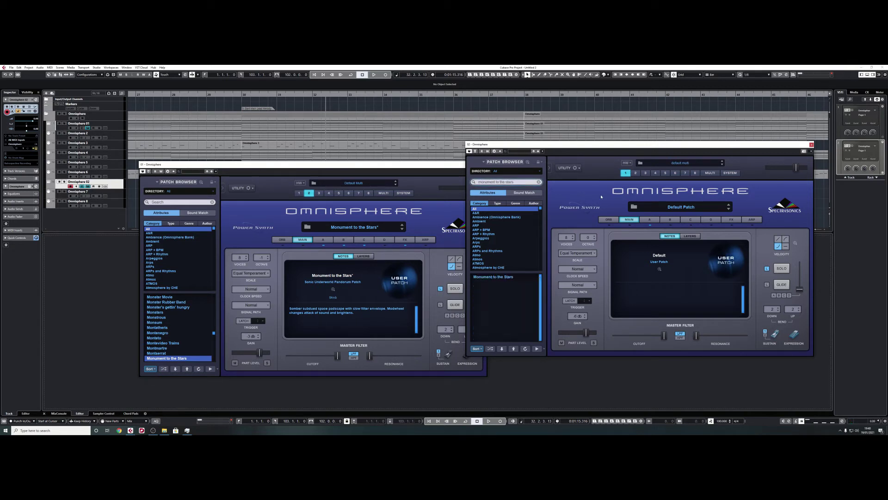
pyautogui.click(511, 278)
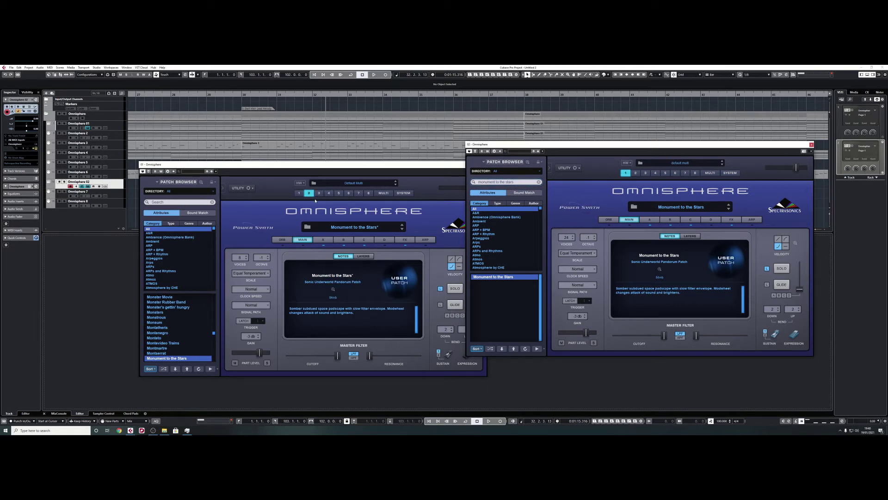
# - Initialize part 2 of the first Omnisphere to Default Patch and select the Omnisphere 2 track
pyautogui.click(237, 188)
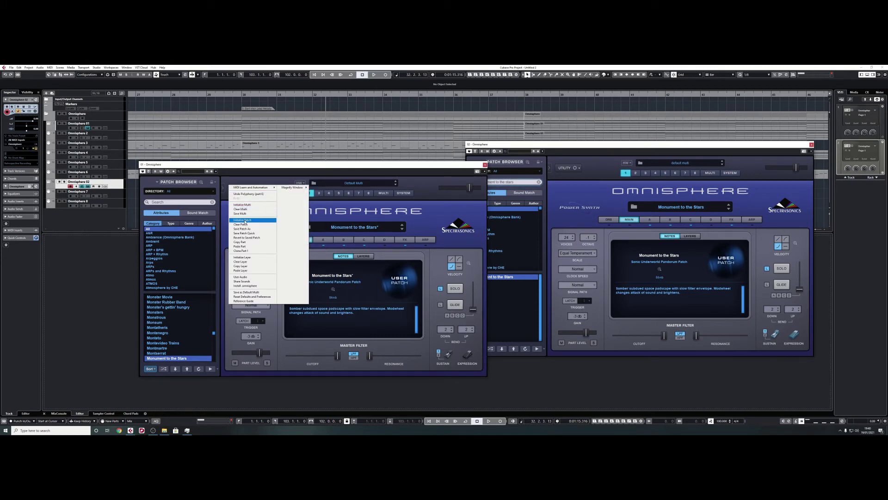
pyautogui.click(243, 220)
pyautogui.click(433, 262)
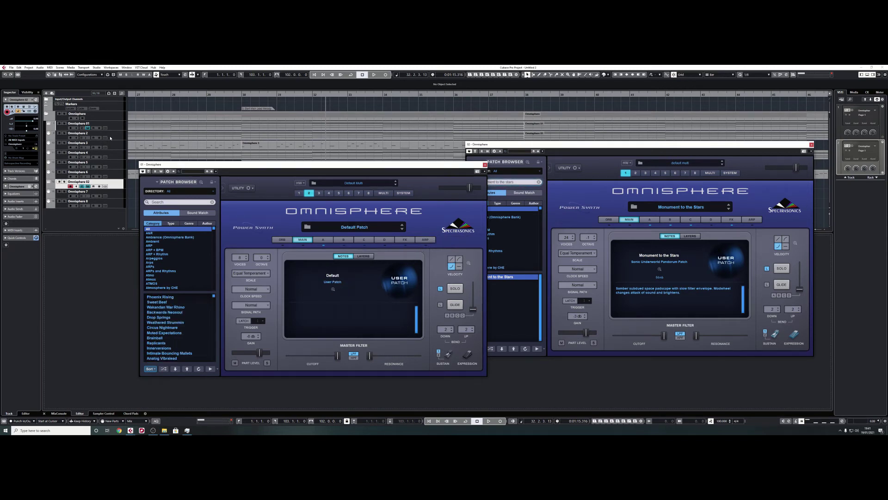
pyautogui.click(79, 137)
# - Route Omnisphere 2 to 02. Omnisphere - MIDI In on channel 1 and audition it soloed
pyautogui.click(29, 145)
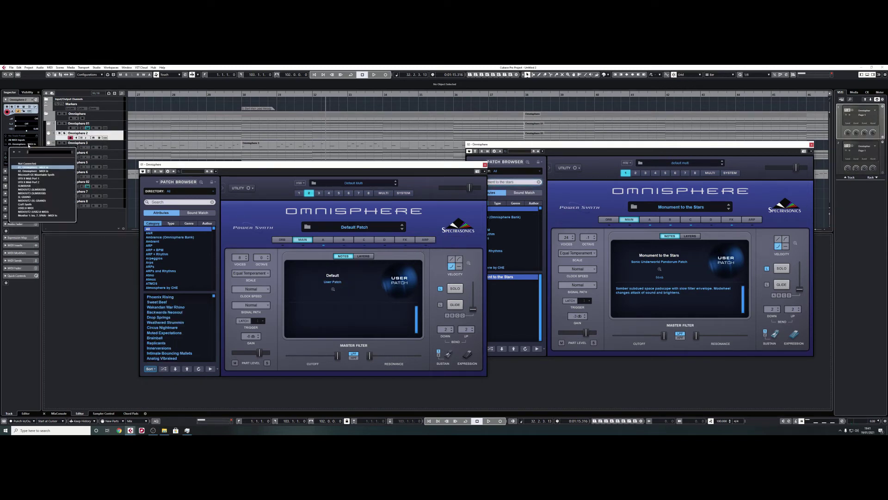
pyautogui.click(33, 171)
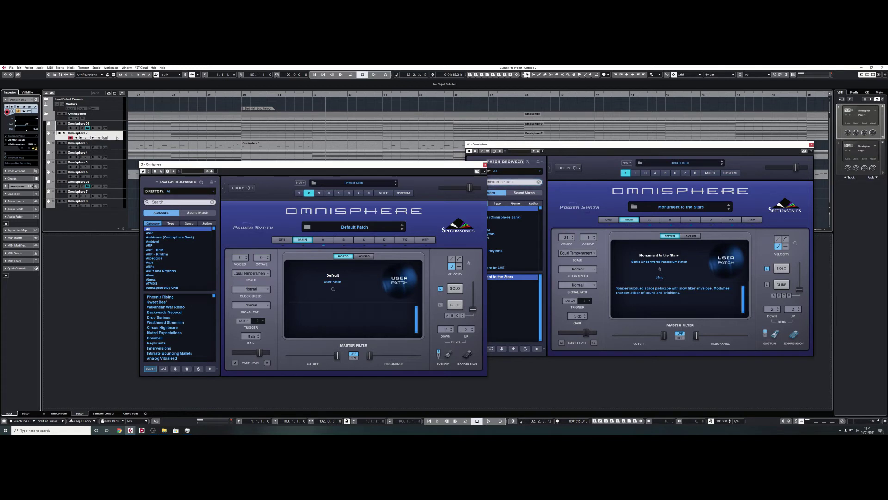
pyautogui.click(69, 137)
pyautogui.press('space')
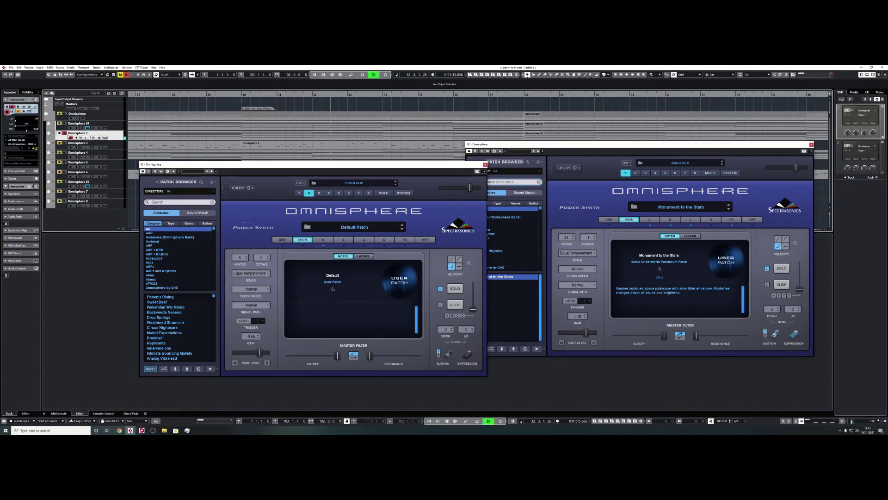
pyautogui.press('space')
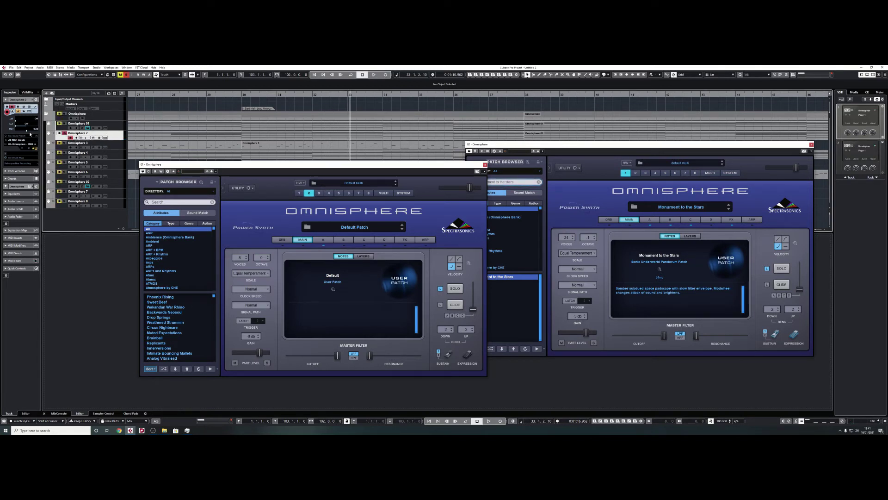
pyautogui.click(29, 148)
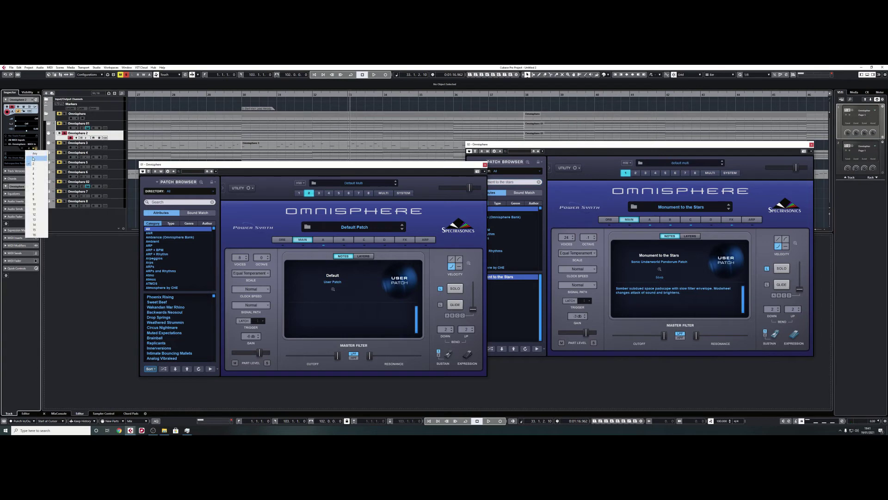
pyautogui.click(33, 159)
# - Play from bar 30, deactivate all mutes, play again, and return to bar 30
pyautogui.click(243, 95)
pyautogui.press('space')
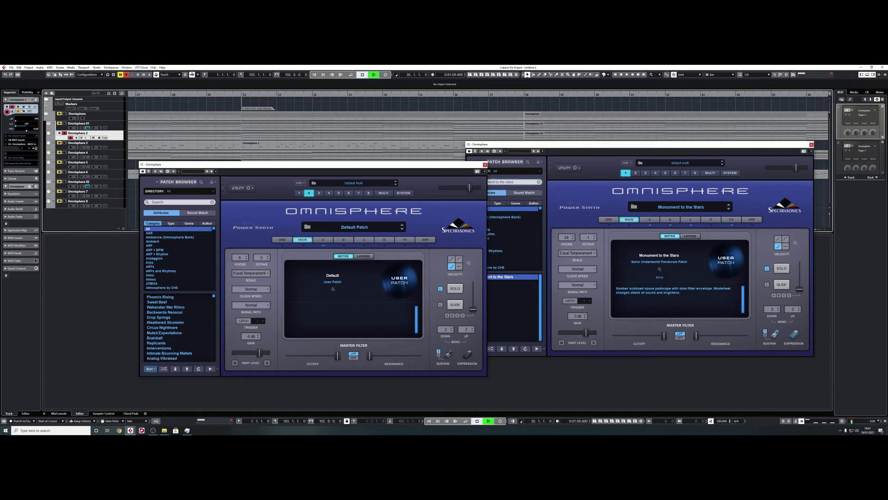
pyautogui.press('space')
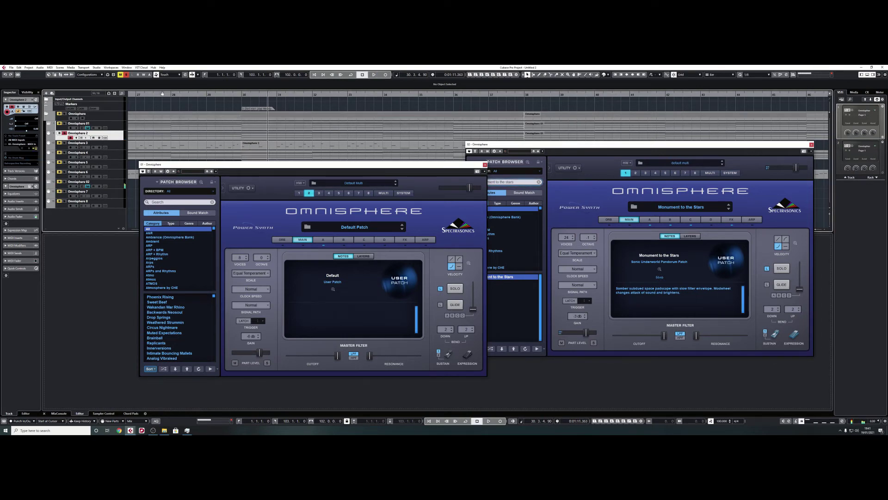
pyautogui.click(119, 74)
pyautogui.press('space')
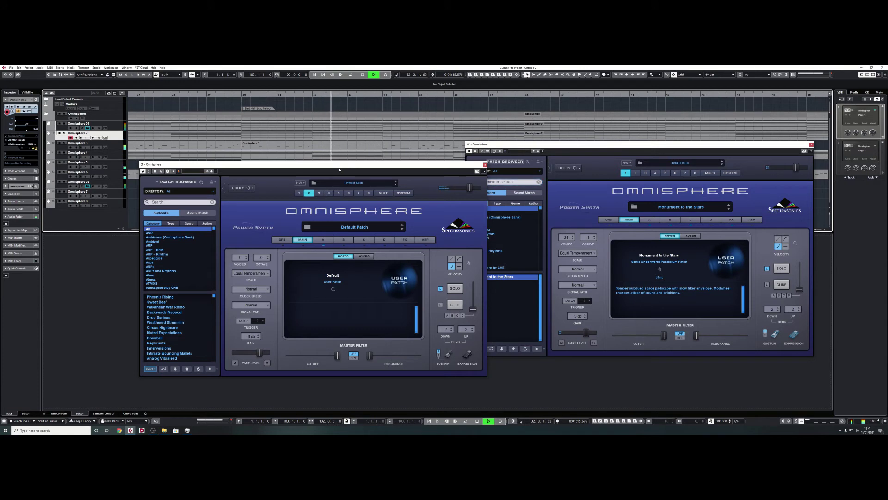
pyautogui.press('space')
pyautogui.click(242, 94)
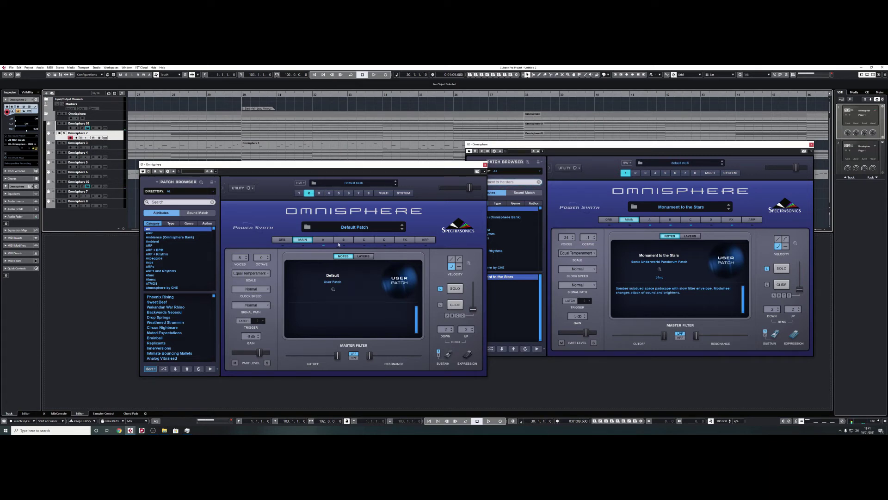
# - Search for 'paragon force' and load Paragon Force into part 2 of the second Omnisphere
pyautogui.click(320, 195)
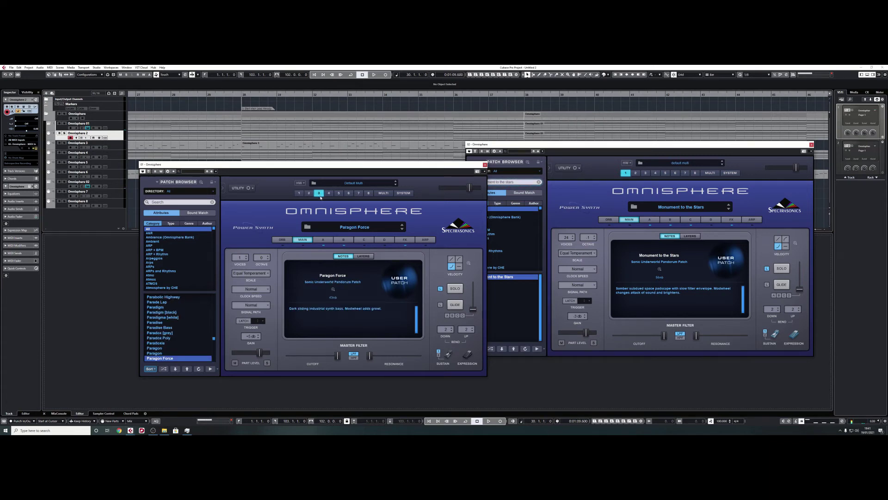
pyautogui.click(636, 175)
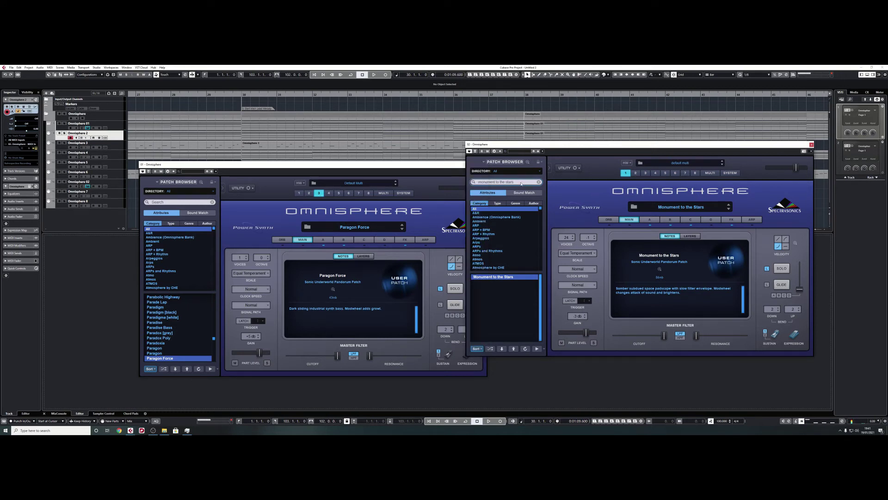
pyautogui.click(636, 173)
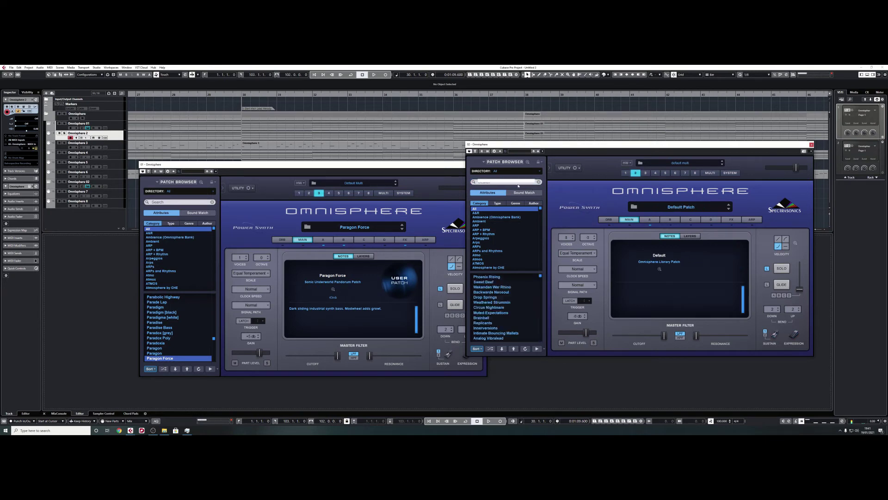
pyautogui.click(517, 182)
pyautogui.write('paragon force')
pyautogui.press('Return')
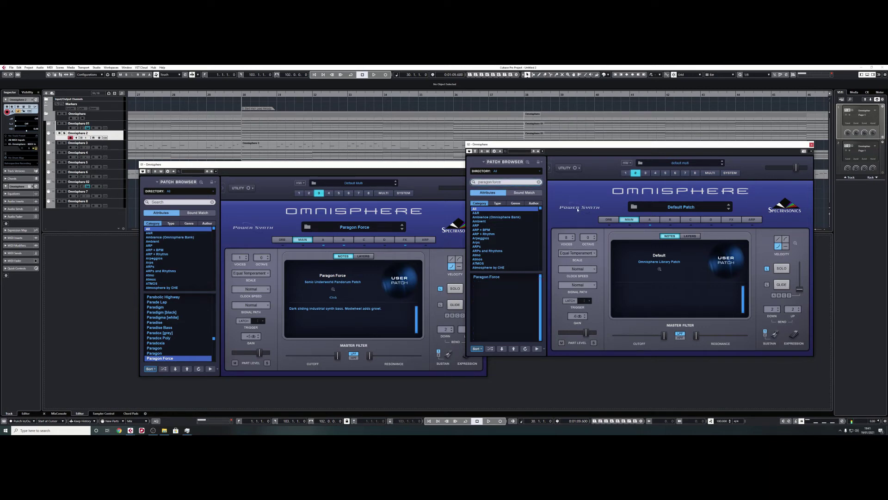
pyautogui.click(500, 277)
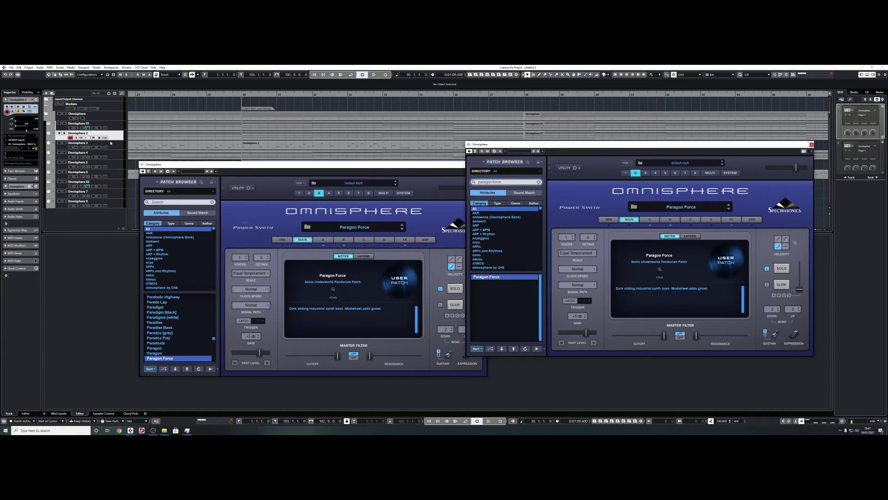
# - Route Omnisphere 3's MIDI output to the second Omnisphere on channel 2
pyautogui.click(63, 143)
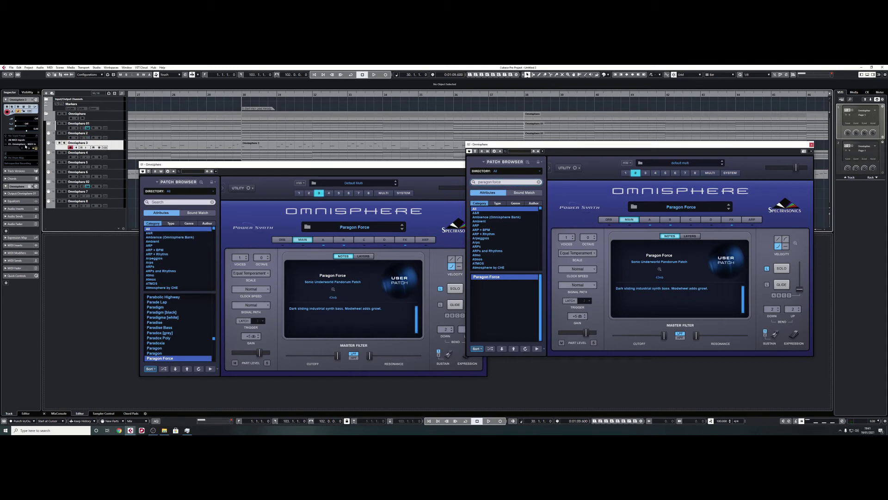
pyautogui.click(27, 144)
pyautogui.click(33, 171)
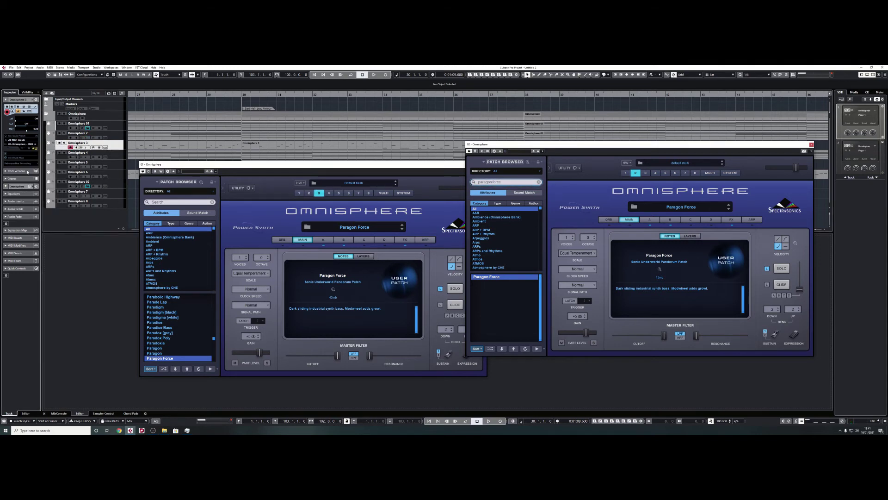
pyautogui.click(28, 149)
pyautogui.click(34, 164)
# - Initialize the first Omnisphere's original Paragon Force part, start playback and open Task Manager
pyautogui.click(245, 188)
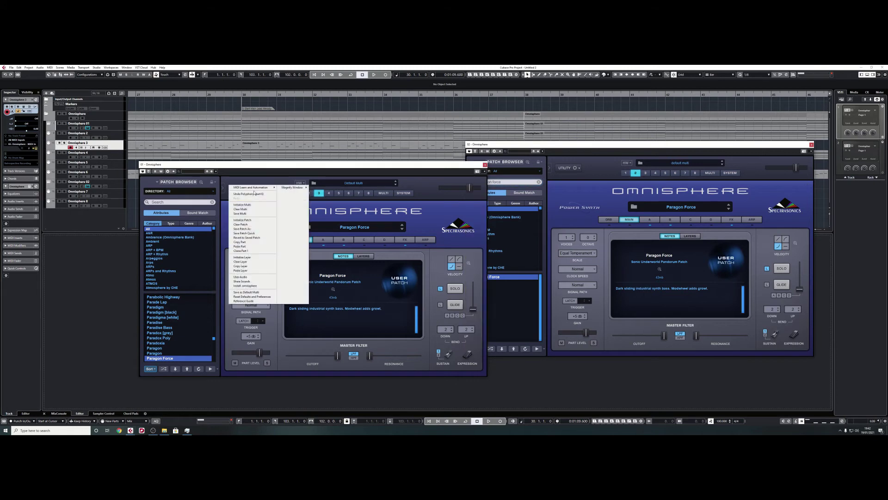
pyautogui.click(353, 206)
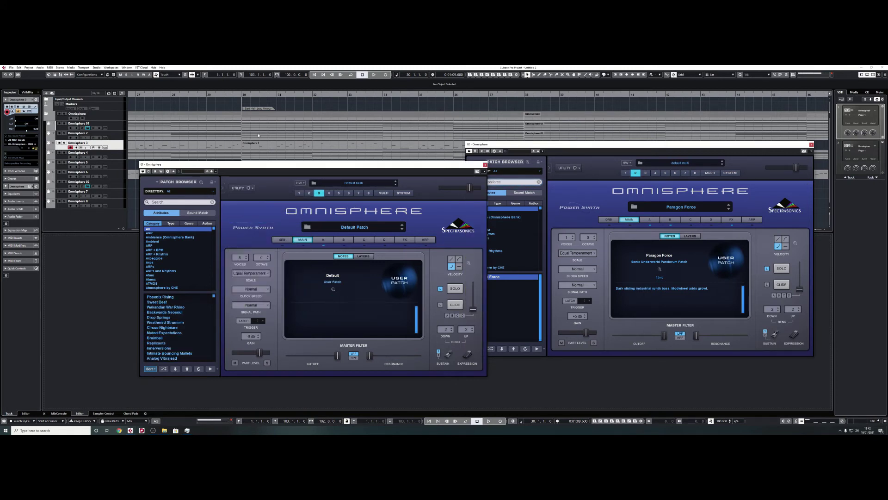
pyautogui.press('space')
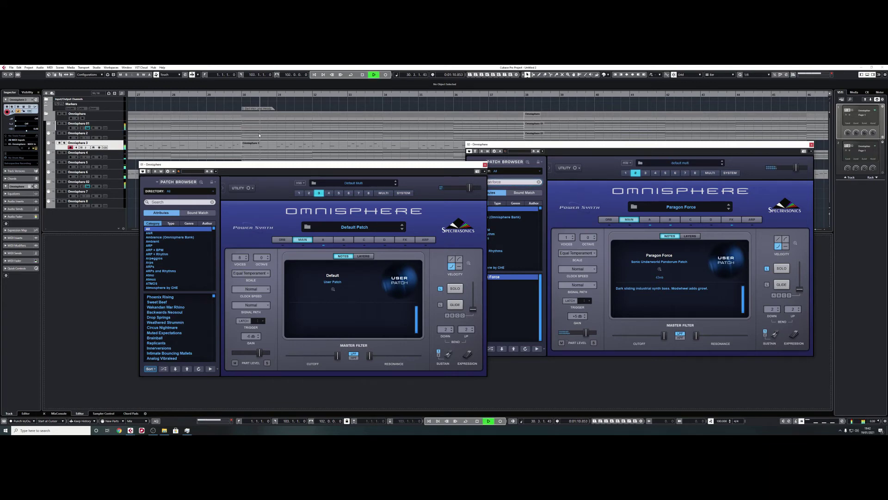
pyautogui.click(187, 430)
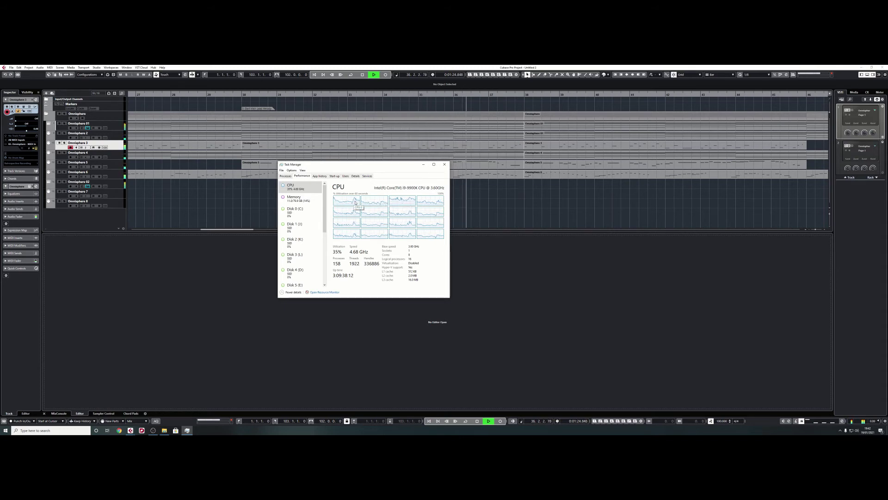
# - Stop playback after reading about 27% CPU, then return to Cubase with the cursor at bar 30
pyautogui.press('space')
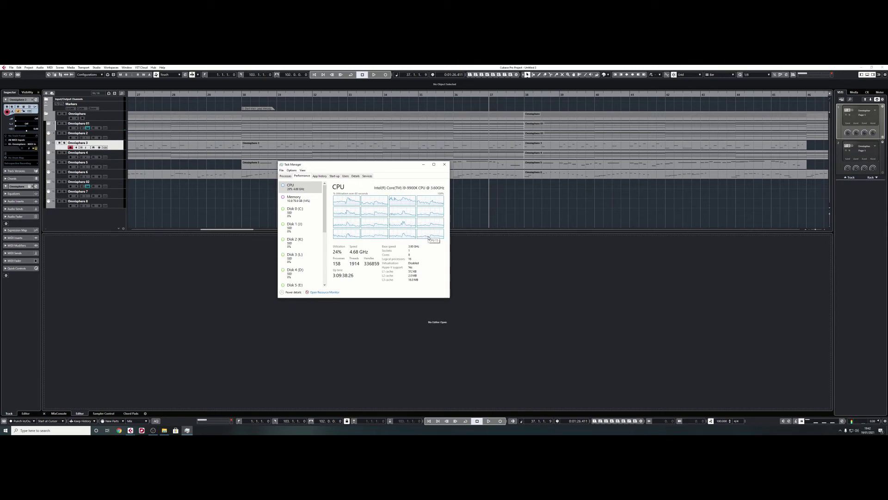
pyautogui.click(454, 280)
pyautogui.click(241, 95)
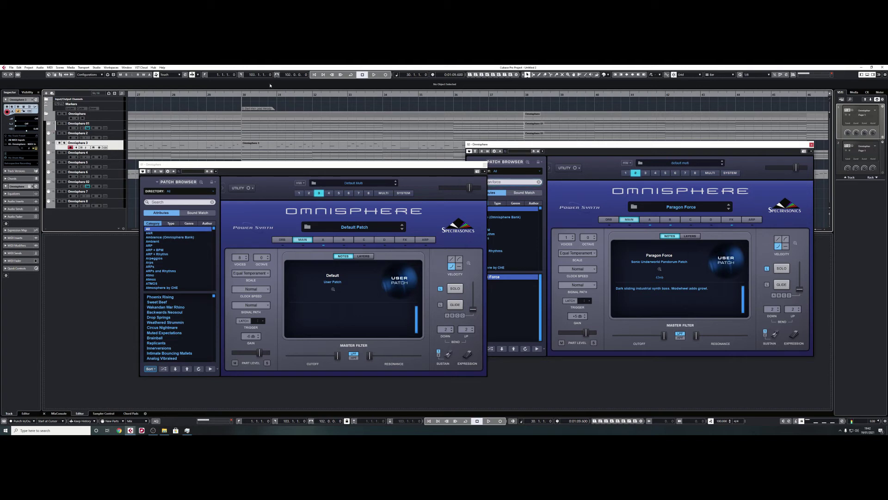
# - View Somber Fragment on part 4 of the first Omnisphere, then close the 02 Omnisphere window
pyautogui.click(330, 194)
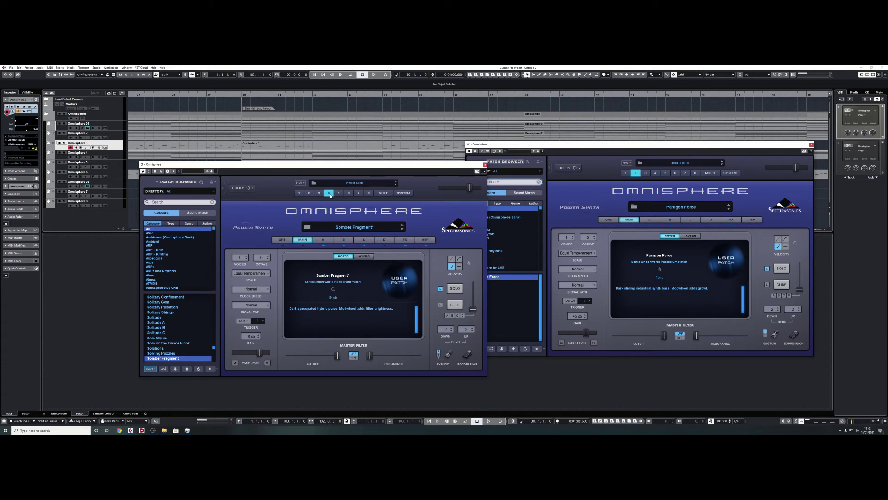
pyautogui.click(647, 174)
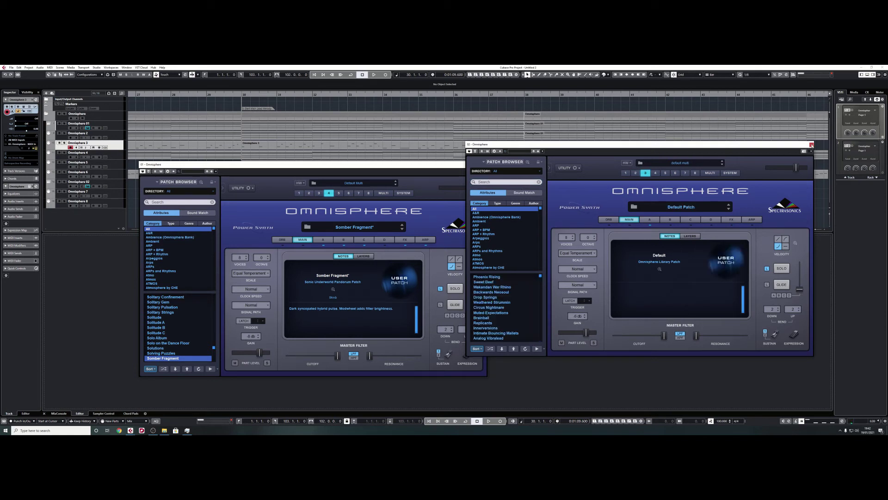
pyautogui.click(812, 145)
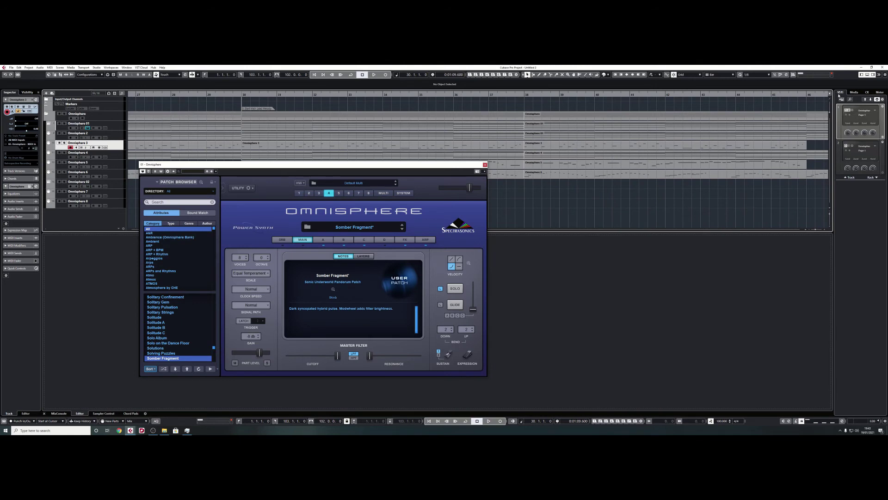
# - Add a new Omnisphere instrument track and load Somber Fragment into it
pyautogui.click(841, 99)
pyautogui.click(456, 267)
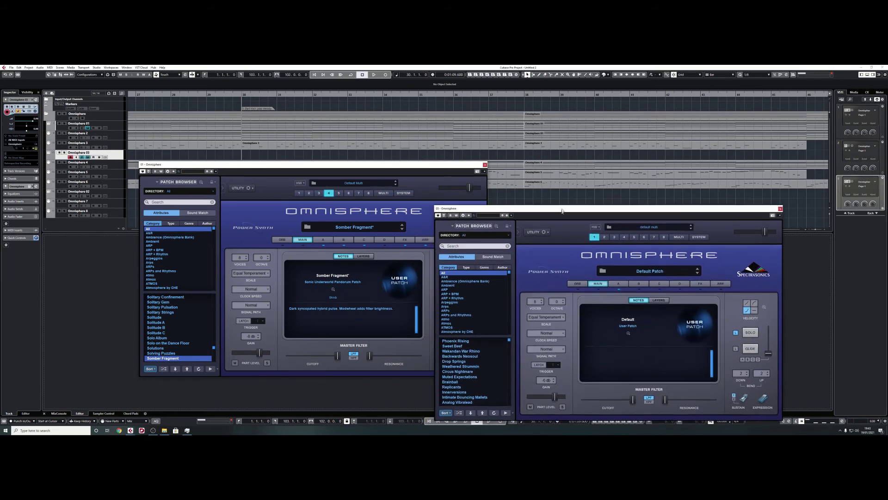
pyautogui.click(508, 180)
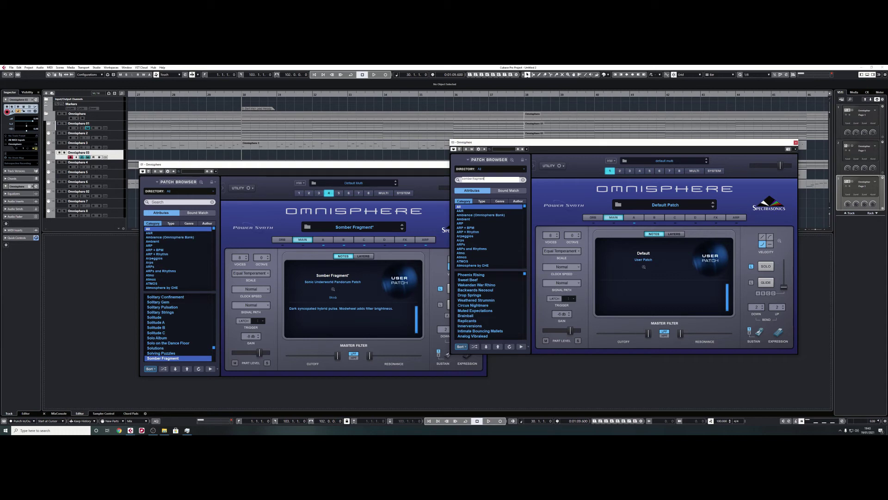
pyautogui.press('Return')
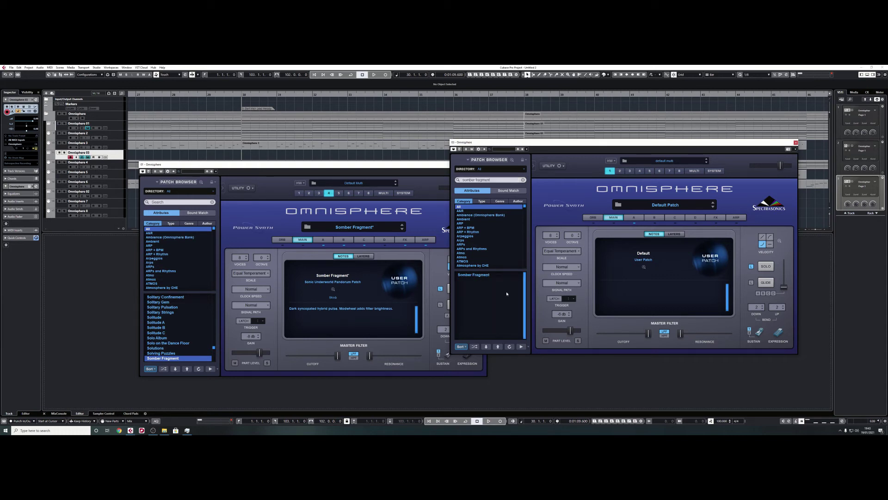
pyautogui.click(483, 277)
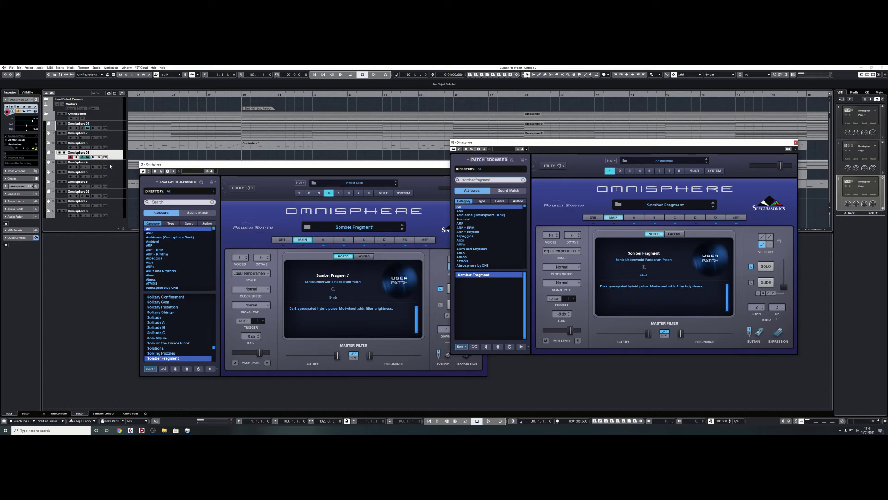
# - Route Omnisphere 4's MIDI to 02. Omnisphere - MIDI In and choose Initialize Patch in window 01
pyautogui.click(110, 166)
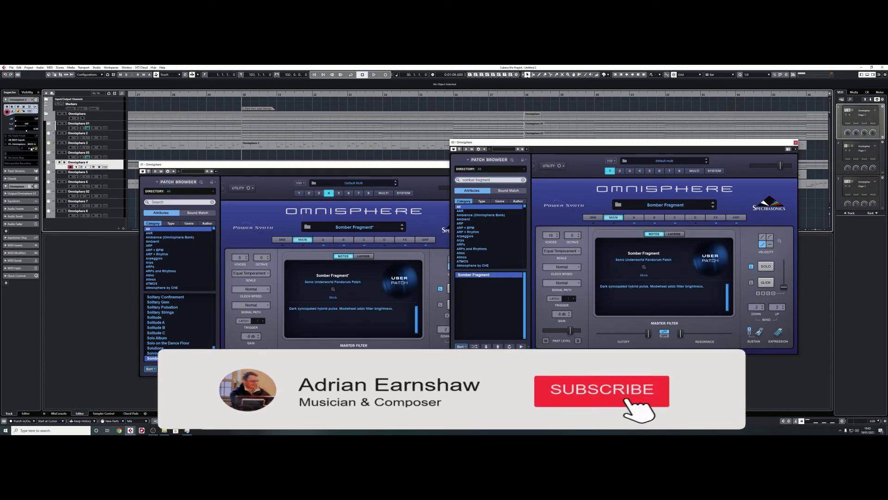
pyautogui.click(28, 149)
pyautogui.click(29, 150)
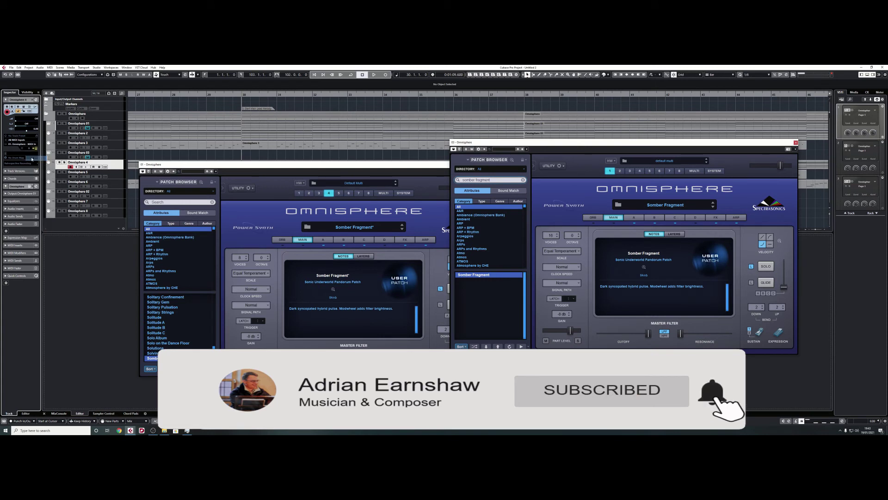
pyautogui.click(22, 144)
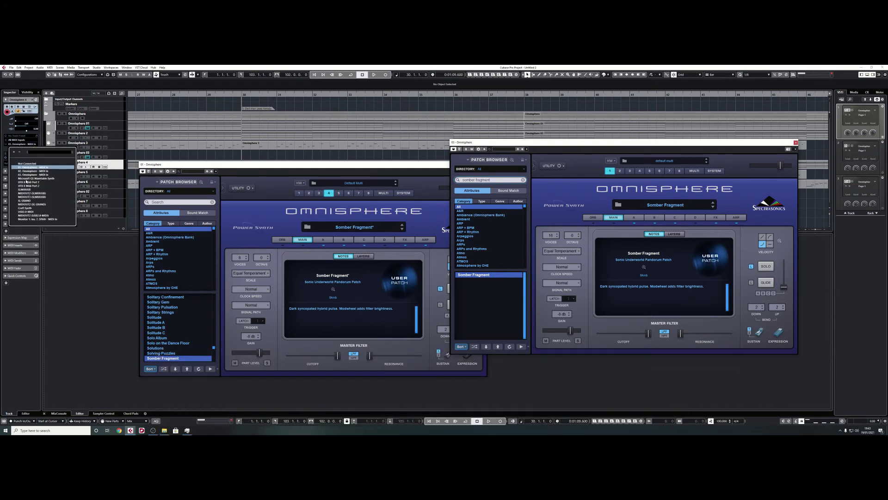
pyautogui.click(33, 171)
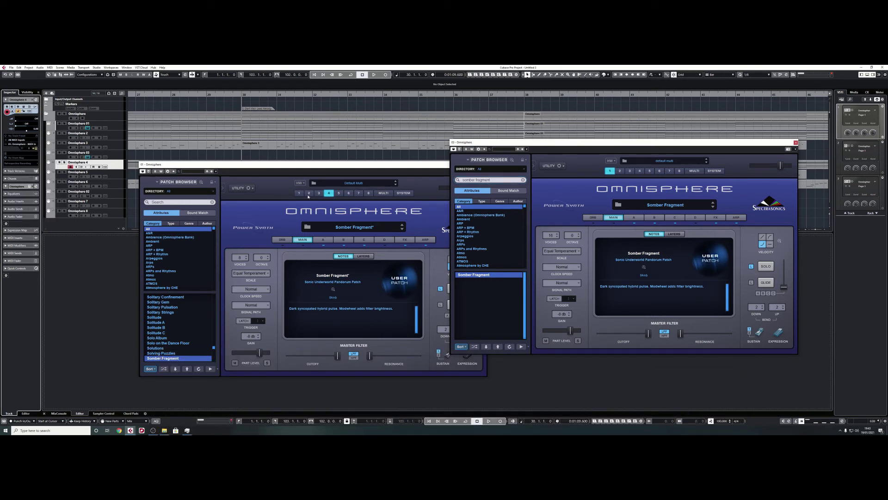
pyautogui.click(245, 188)
pyautogui.click(255, 221)
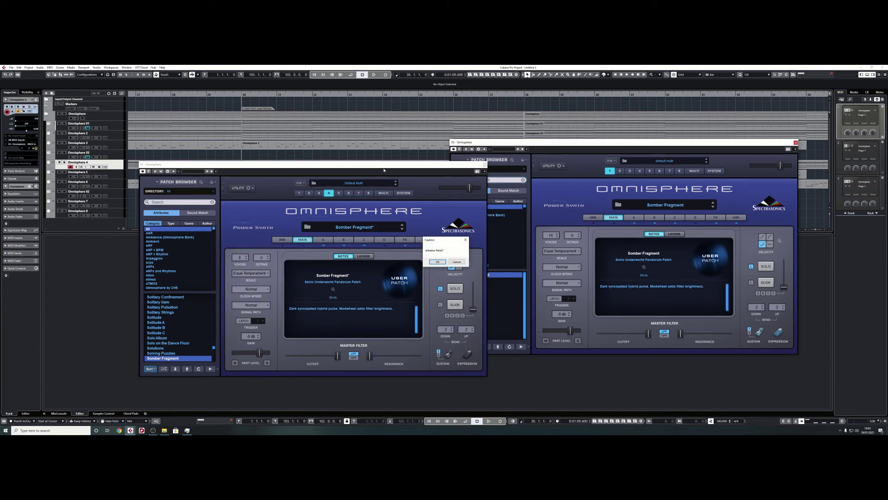
# - Confirm the caution so part 4 becomes Default Patch, then play the project
pyautogui.click(444, 263)
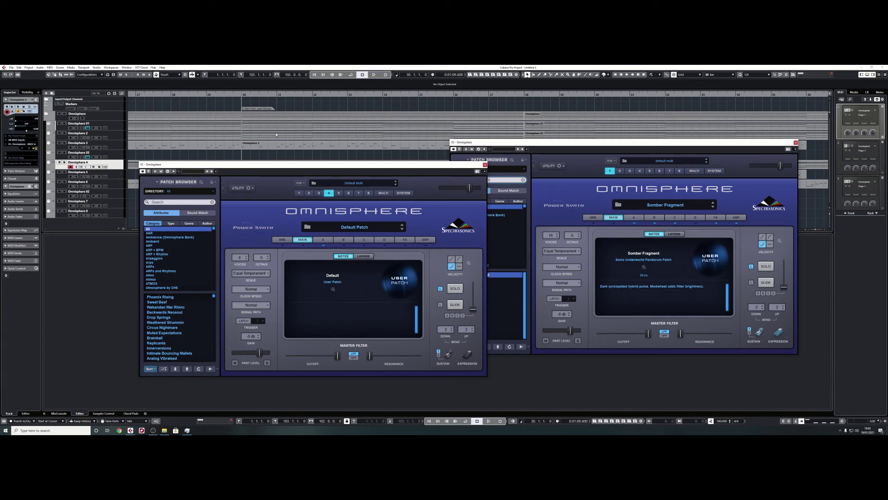
pyautogui.press('space')
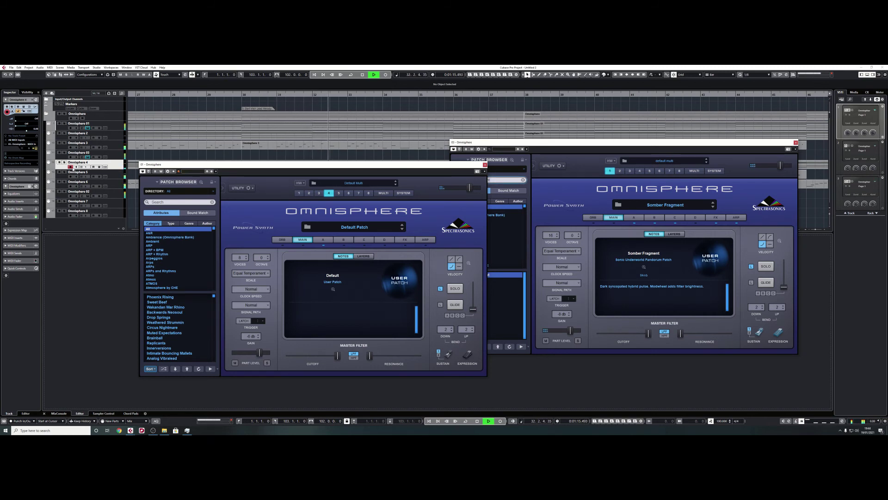
# - Disarm Omnisphere 4's recording, check about 30% CPU in Task Manager, then stop near bar 38
pyautogui.click(70, 167)
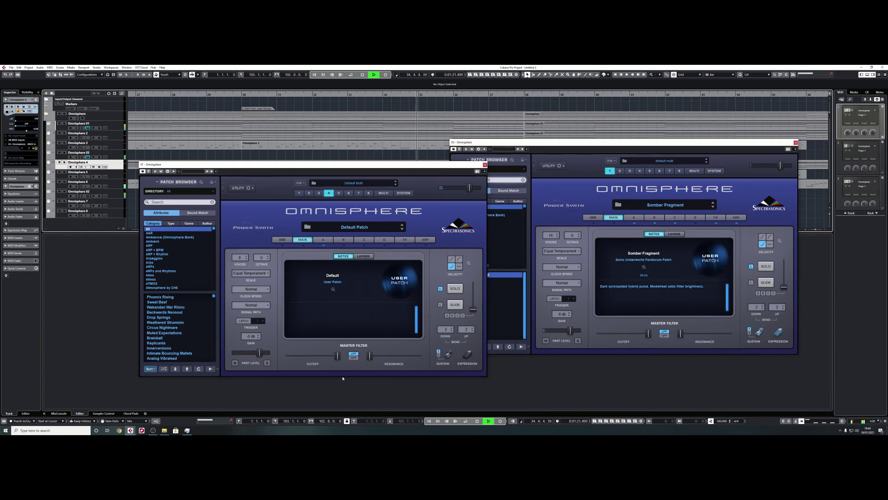
pyautogui.click(187, 430)
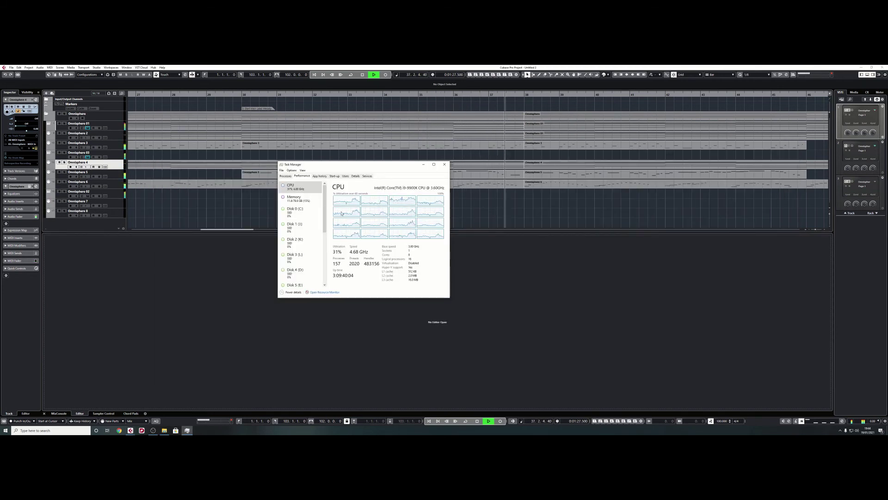
pyautogui.press('space')
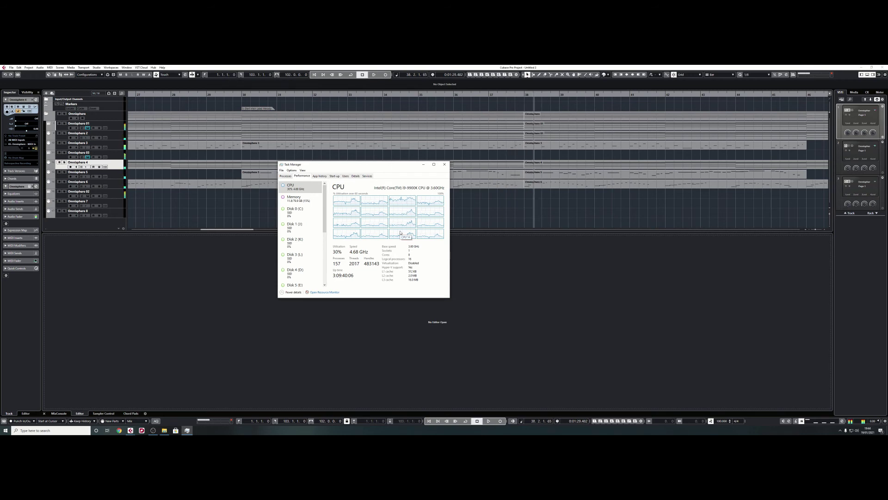
pyautogui.click(280, 361)
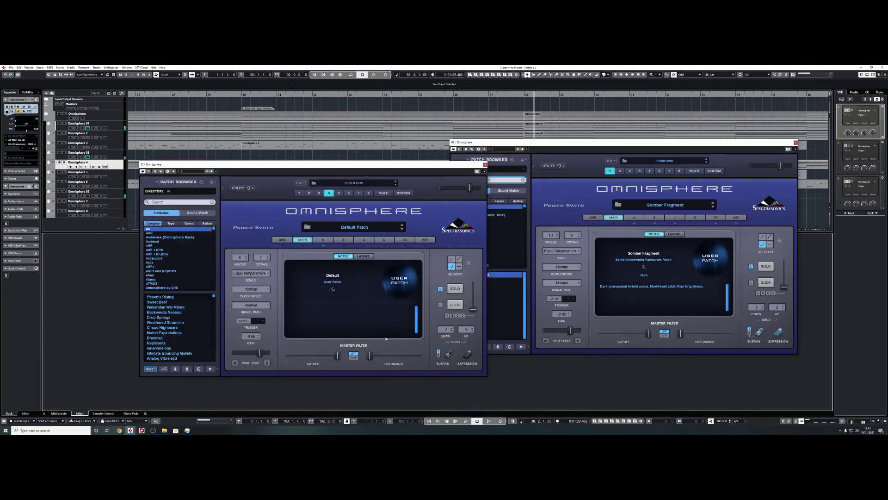
# - Cut Somber Fragment's voices from 16 to 8, then open VSTi rack slot 2's Omnisphere
pyautogui.click(552, 235)
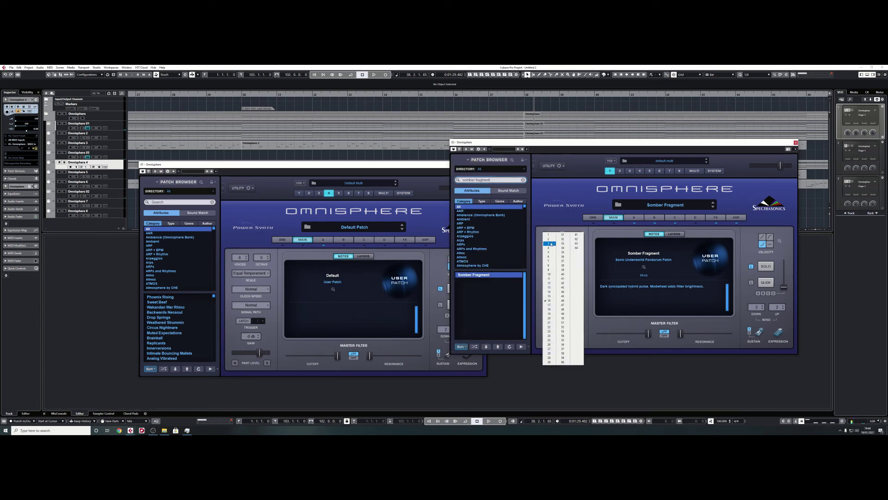
pyautogui.click(426, 178)
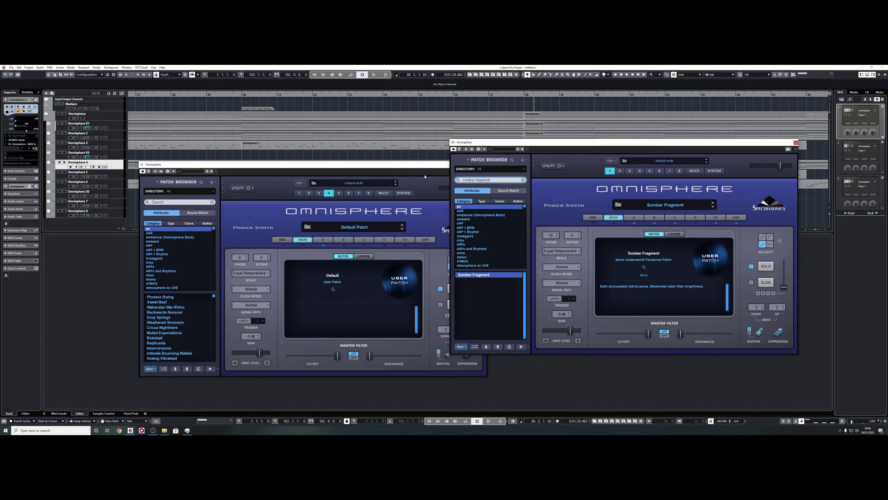
pyautogui.moveTo(425, 164); pyautogui.dragTo(403, 192)
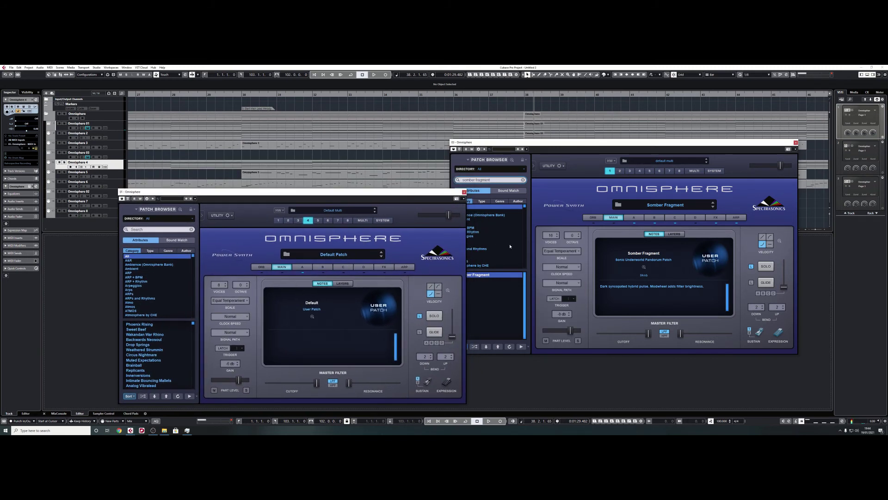
pyautogui.click(555, 236)
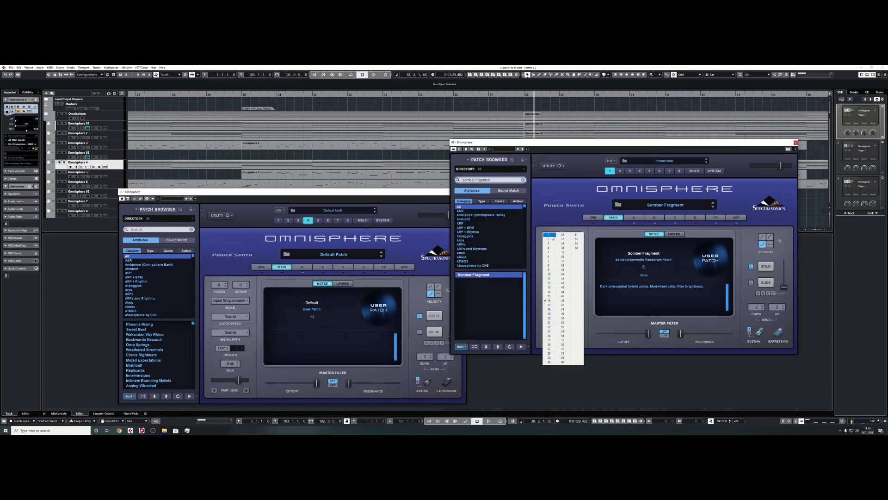
pyautogui.click(550, 265)
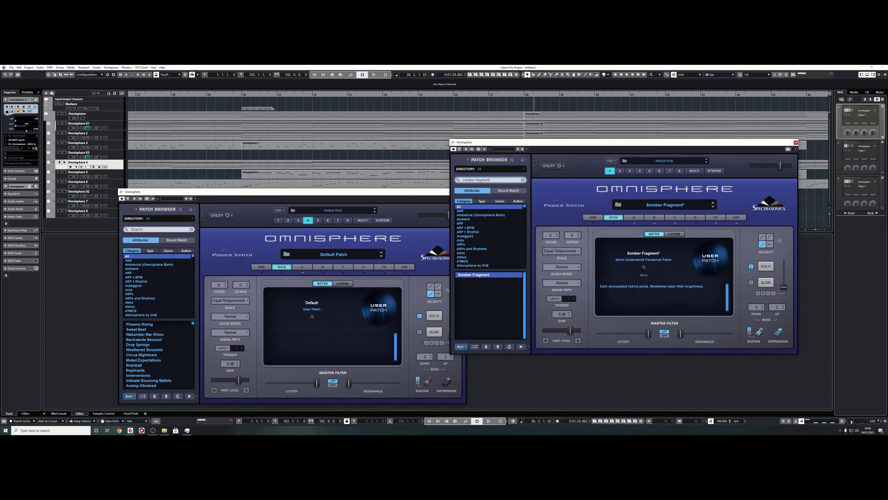
pyautogui.click(850, 147)
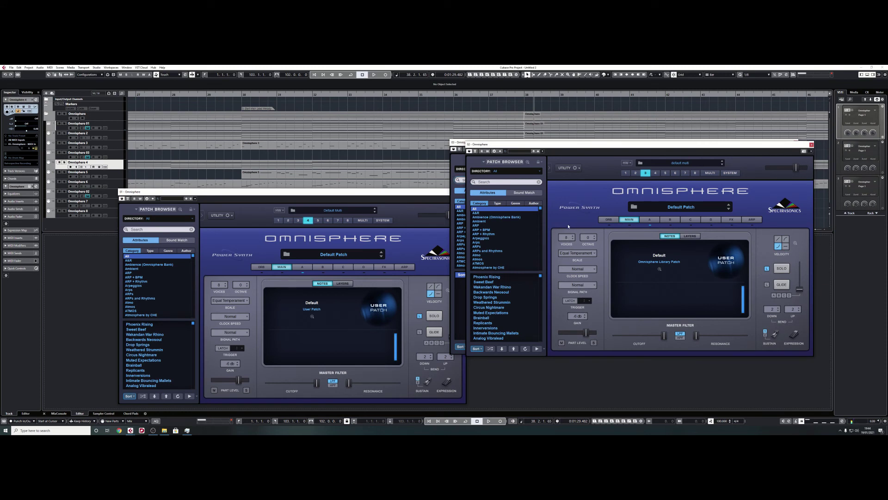
# - Load Monument to the Stars in Omnisphere 02 with 8 voices and play from bar 30
pyautogui.click(629, 173)
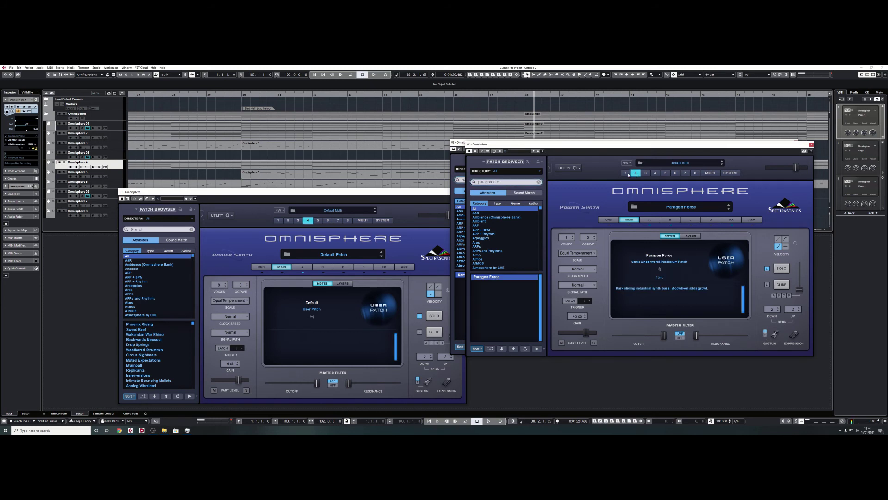
pyautogui.click(566, 237)
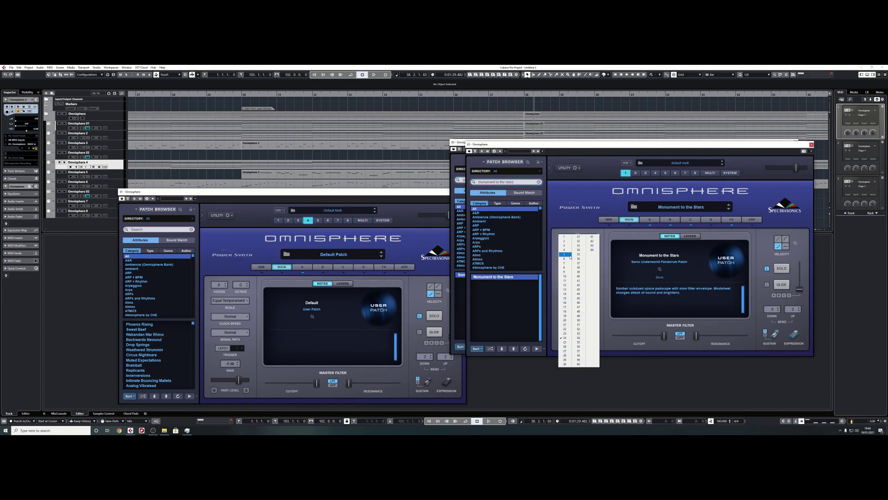
pyautogui.click(565, 268)
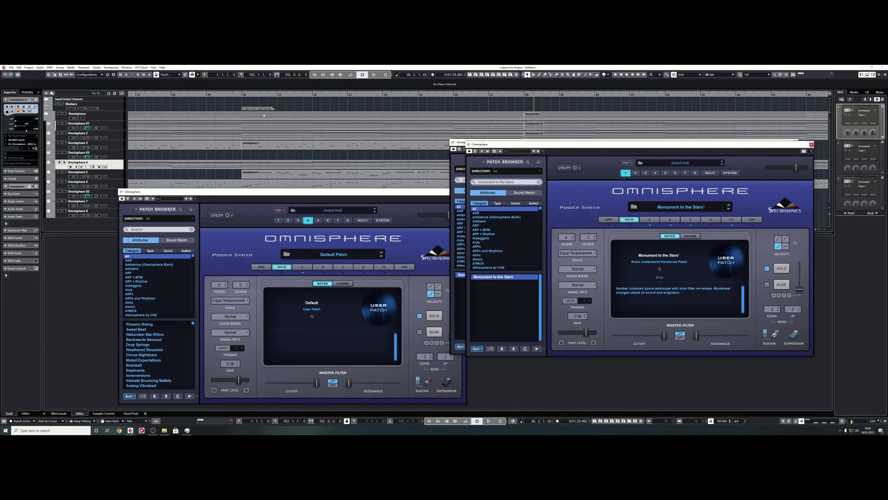
pyautogui.click(244, 95)
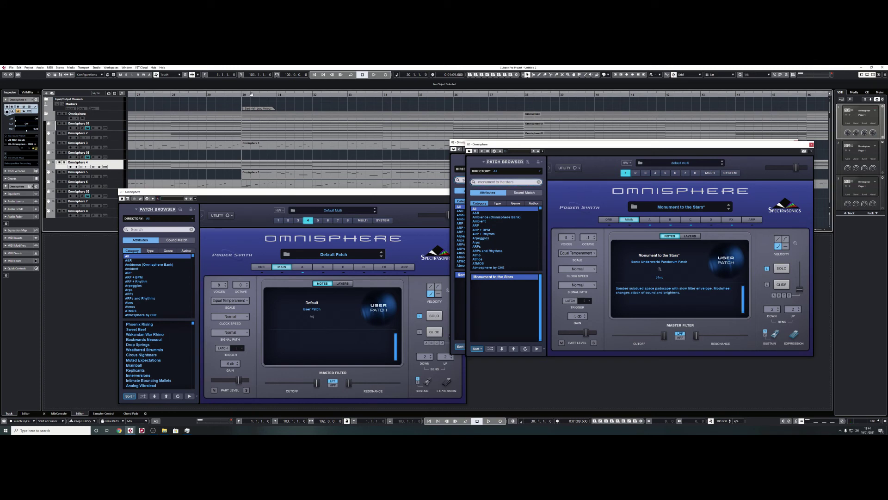
pyautogui.press('space')
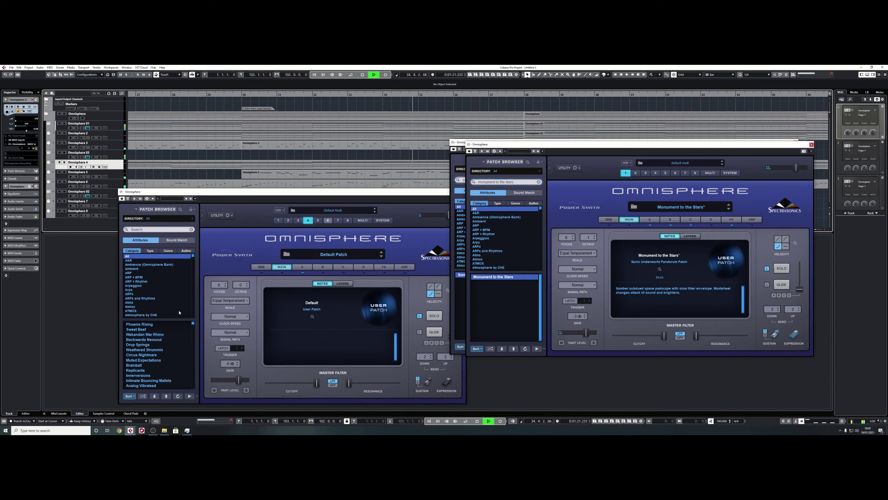
# - Stop at bar 35, review CPU on Task Manager's Performance tab, then close Task Manager
pyautogui.press('space')
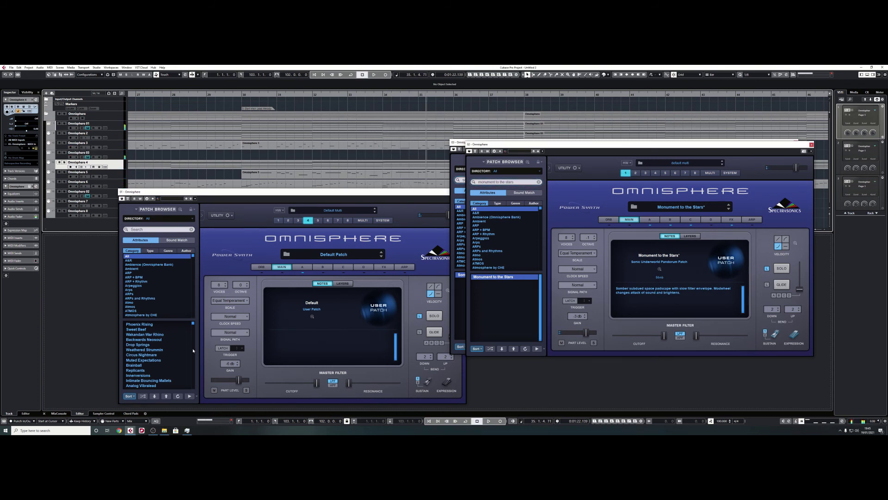
pyautogui.click(187, 431)
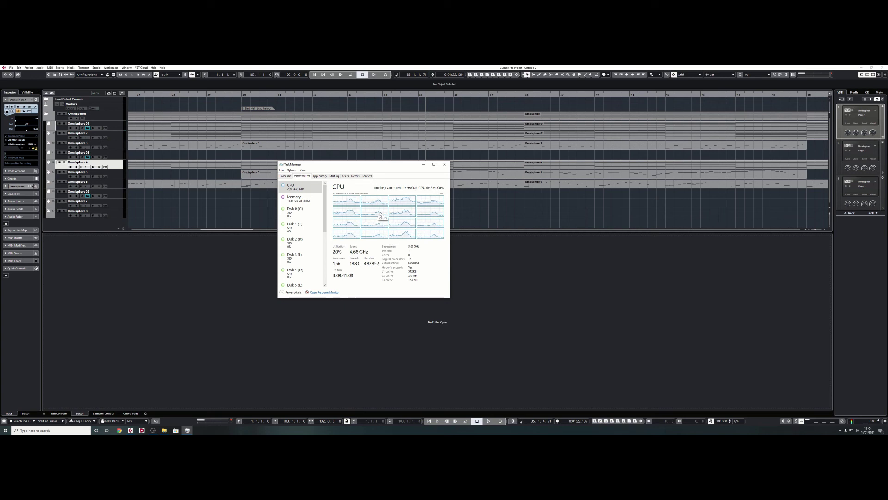
pyautogui.click(445, 164)
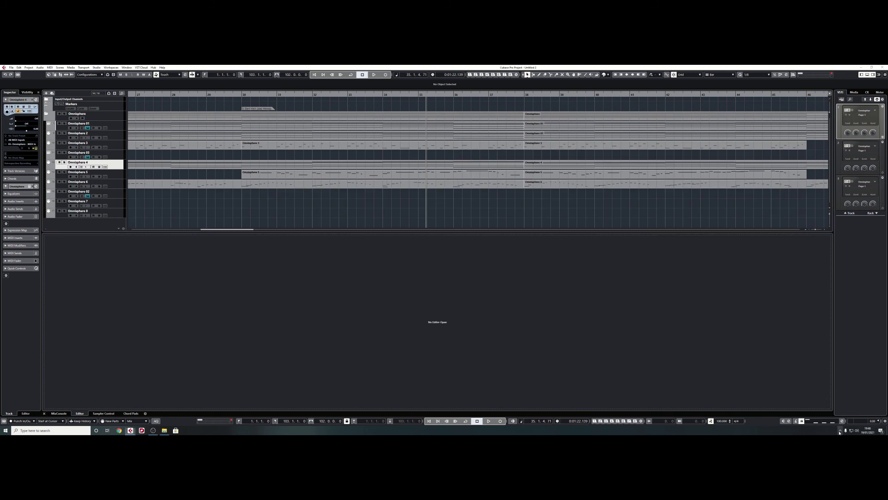
# - Set the RME MADIface buffer size to 512 samples and put the project position at bar 30
pyautogui.click(840, 431)
pyautogui.click(832, 412)
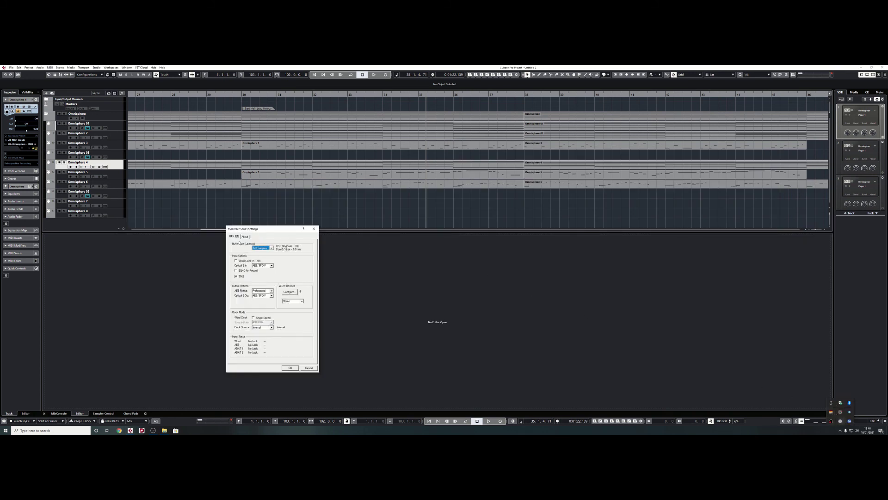
pyautogui.moveTo(252, 230); pyautogui.dragTo(233, 169)
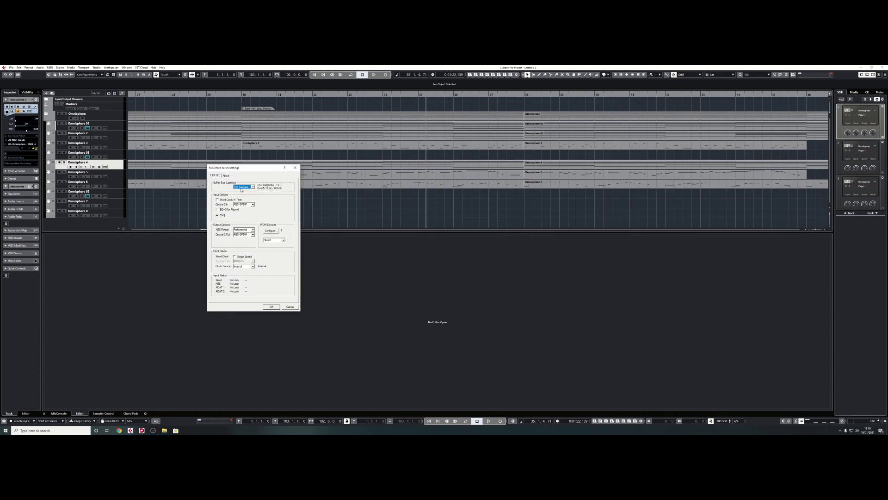
pyautogui.click(242, 187)
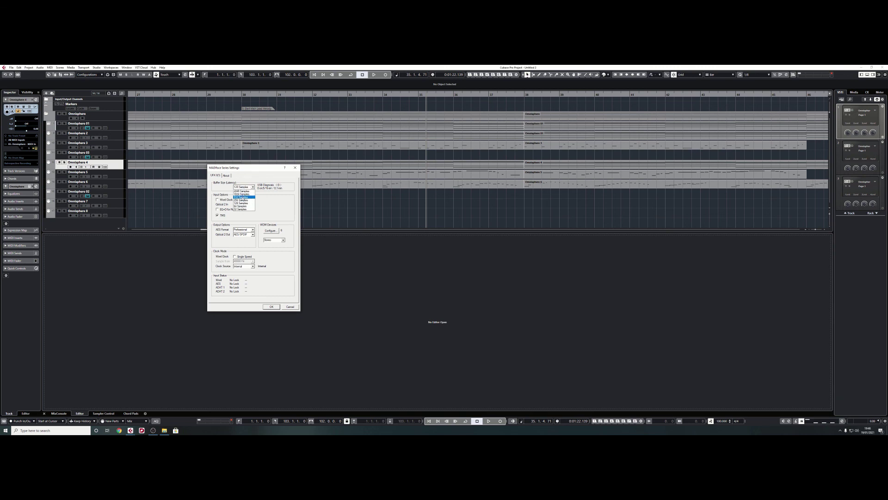
pyautogui.click(240, 197)
pyautogui.press('Return')
pyautogui.click(242, 95)
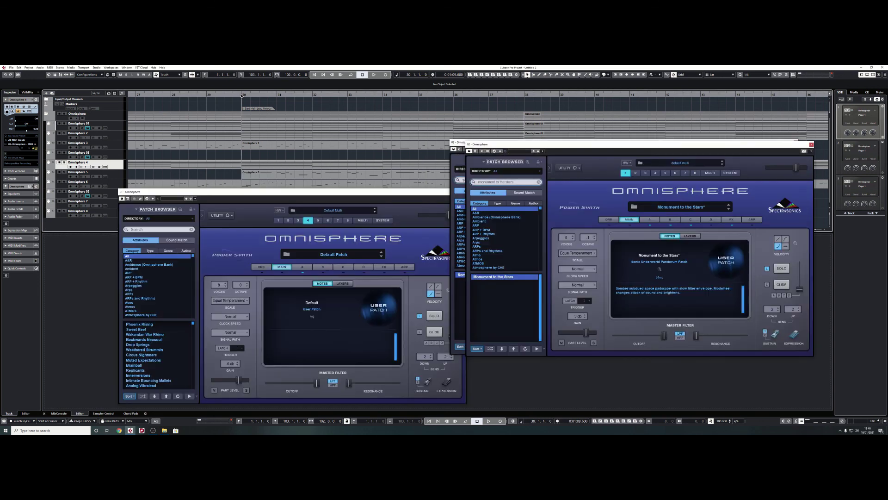
# - Play the project from bar 30 to about bar 33 at the larger buffer, then reveal the hidden tray icons
pyautogui.press('space')
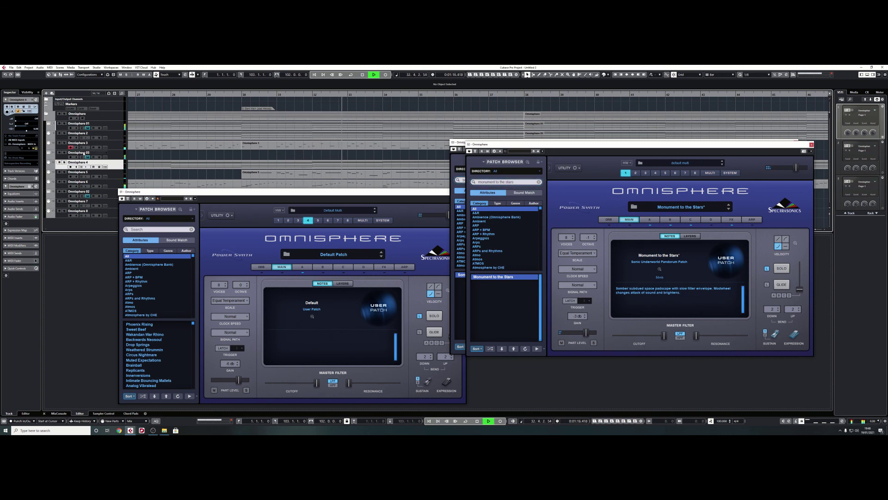
pyautogui.press('space')
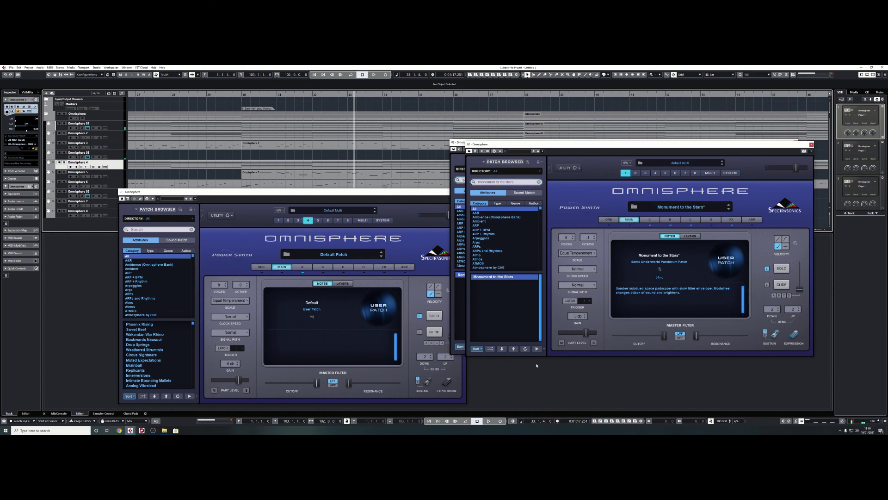
pyautogui.click(841, 430)
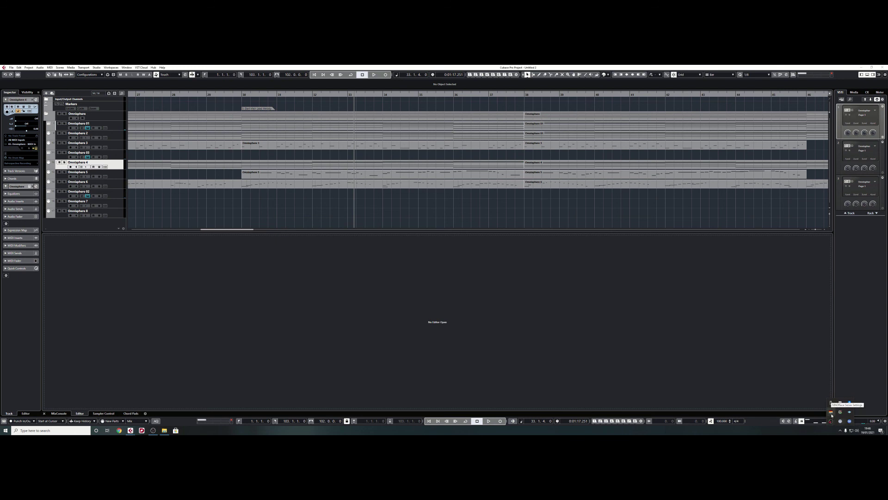
# - Set the MADIface Series buffer size back to 128 samples and confirm
pyautogui.click(832, 412)
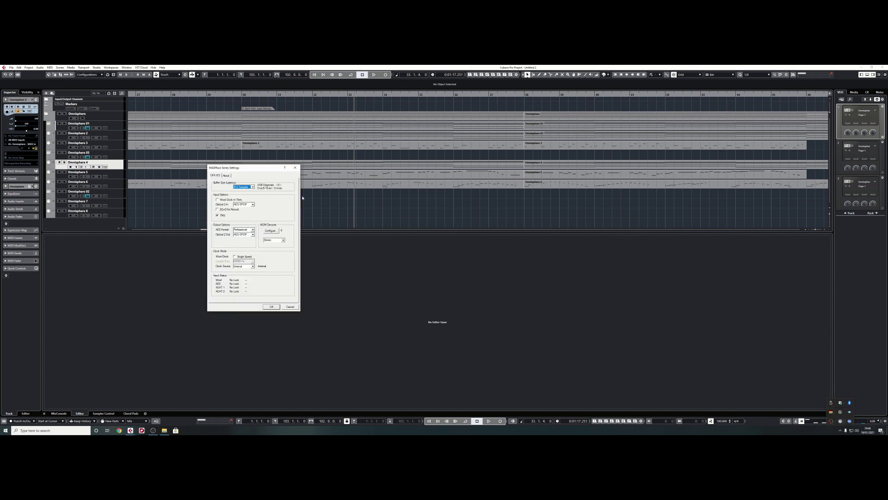
pyautogui.click(250, 187)
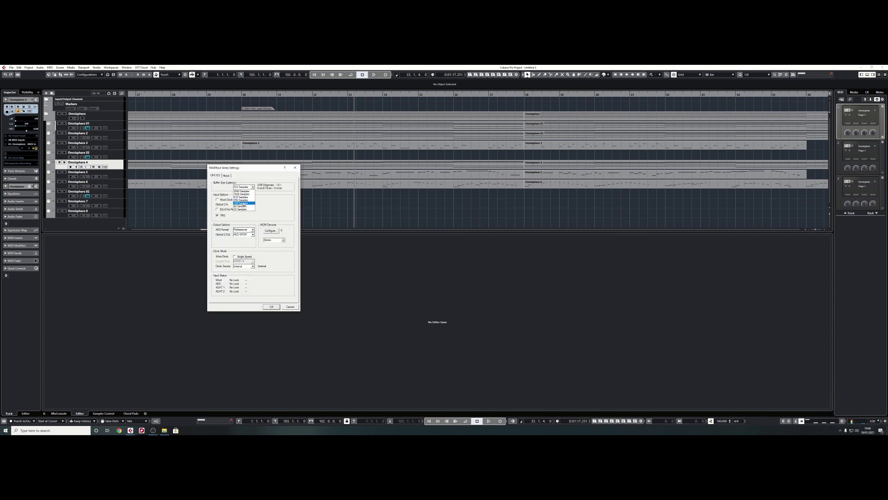
pyautogui.click(243, 196)
pyautogui.click(272, 307)
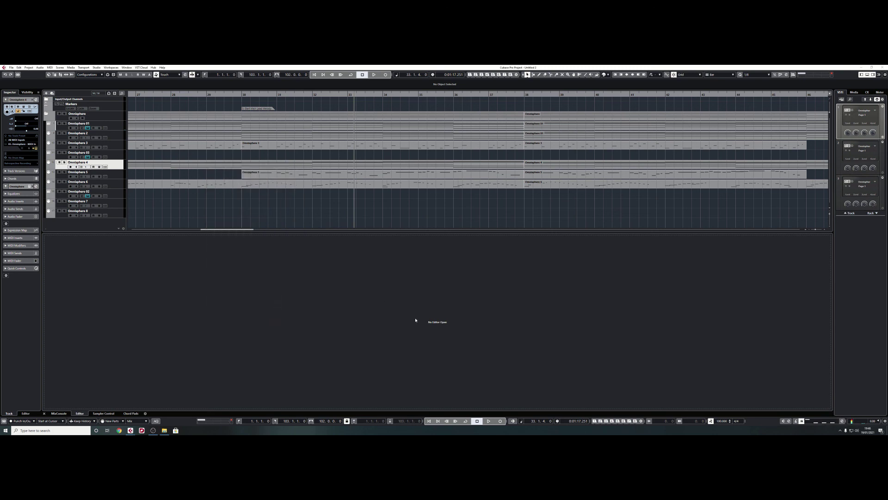